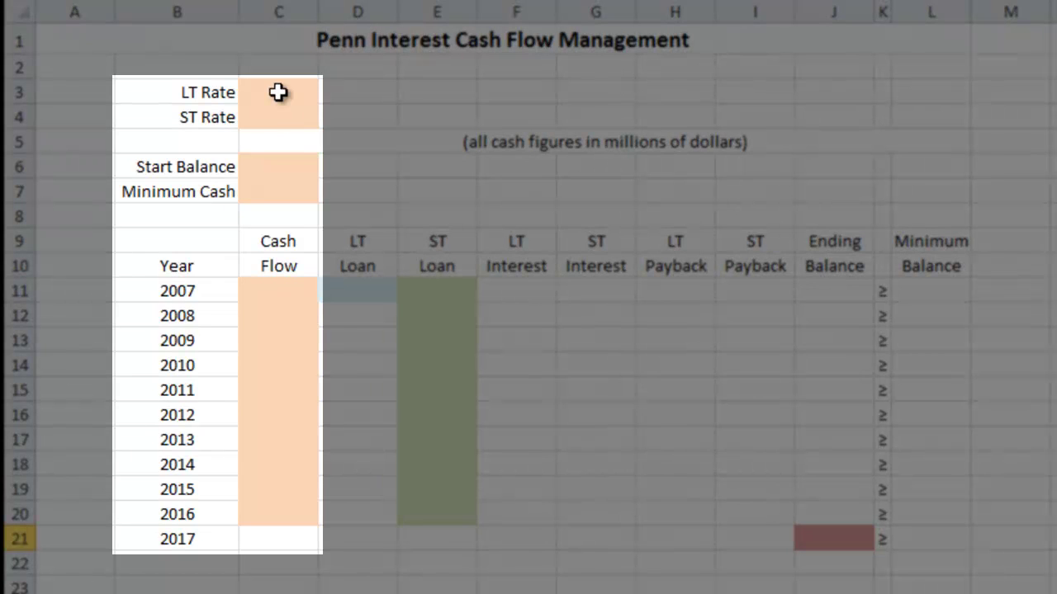
- Enter 7% as the LT Rate and 10% as the ST Rate
{"action": "left_click", "coordinate": [278, 92]}
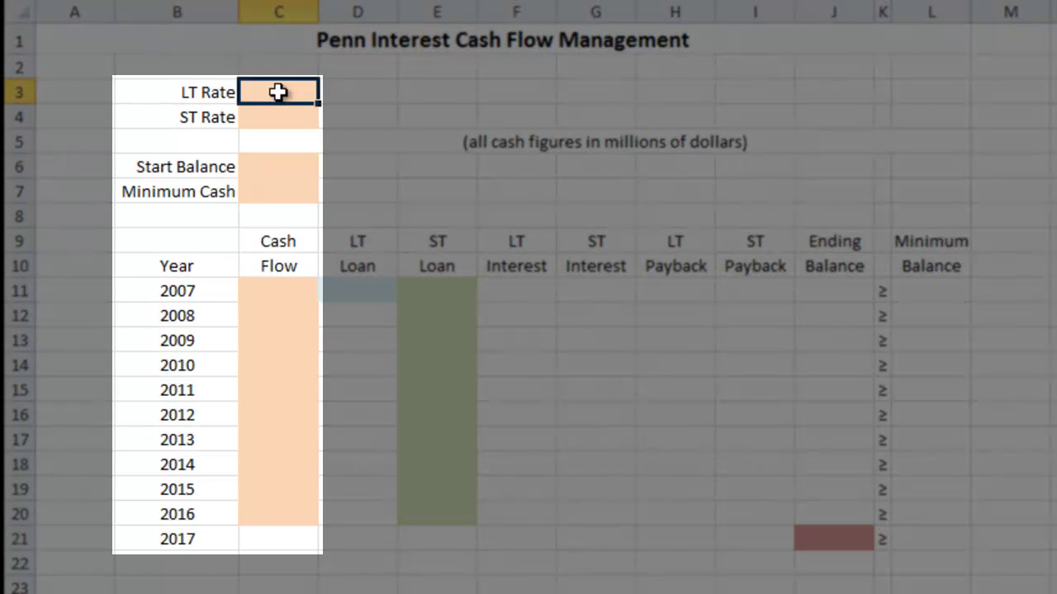
{"action": "type", "text": "7%"}
{"action": "key", "text": "Return"}
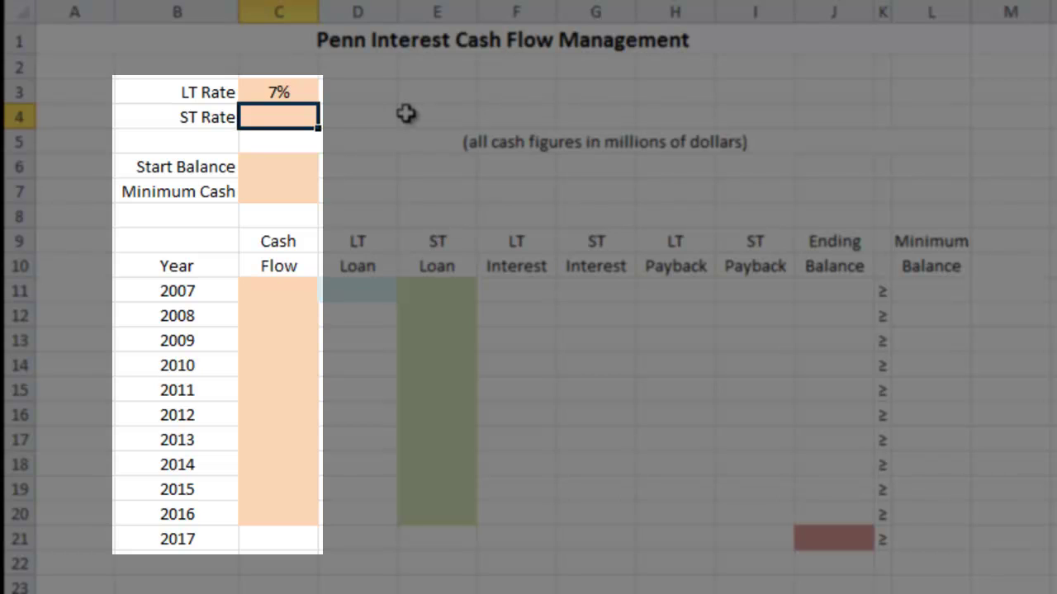
{"action": "type", "text": "10"}
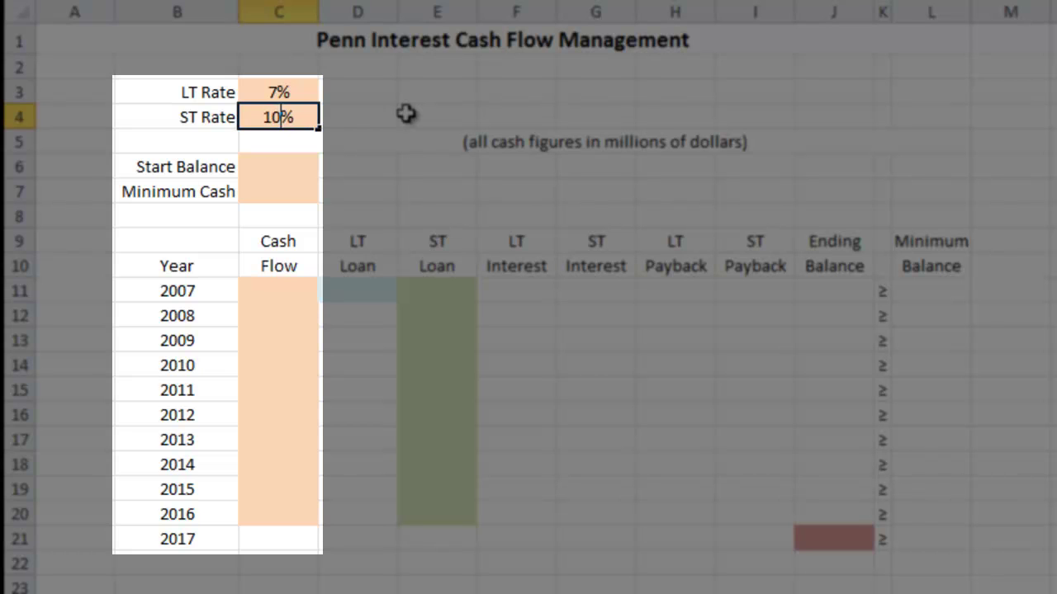
{"action": "key", "text": "Return"}
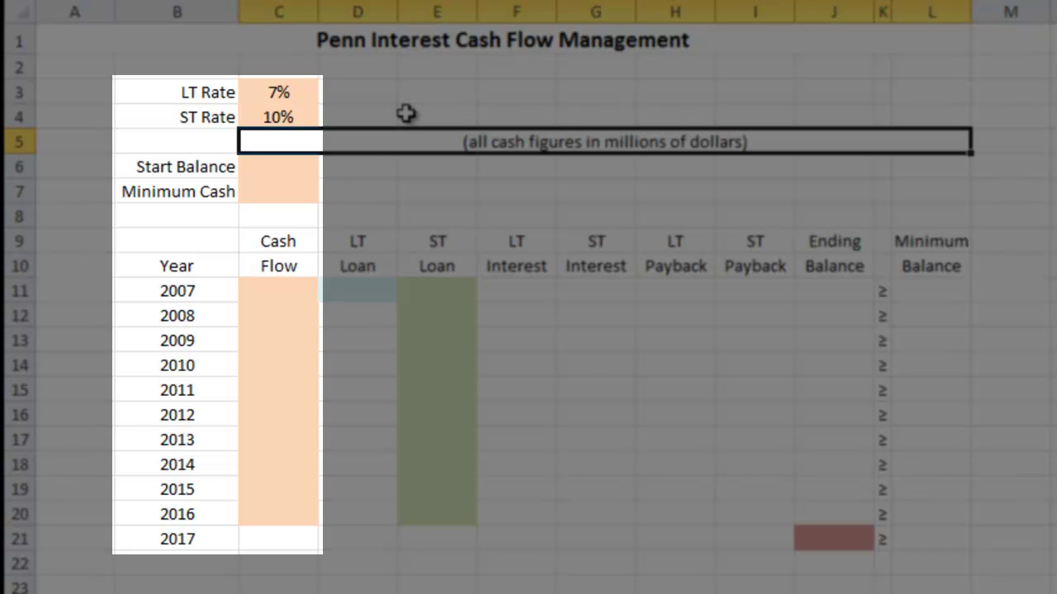
- Enter a Start Balance of 1 and a Minimum Cash of 0.5
{"action": "left_click", "coordinate": [297, 163]}
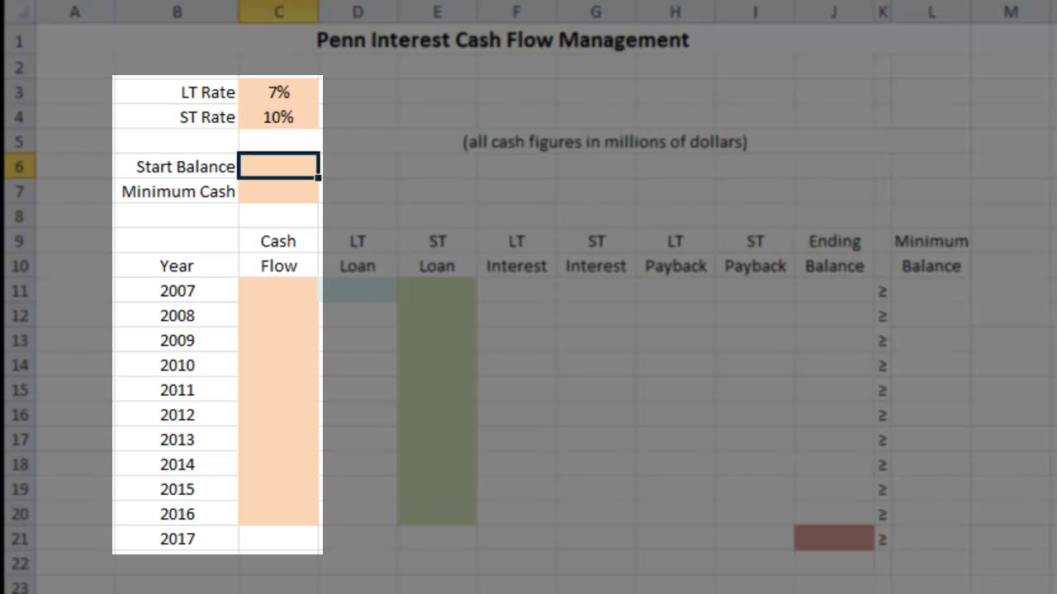
{"action": "type", "text": "1"}
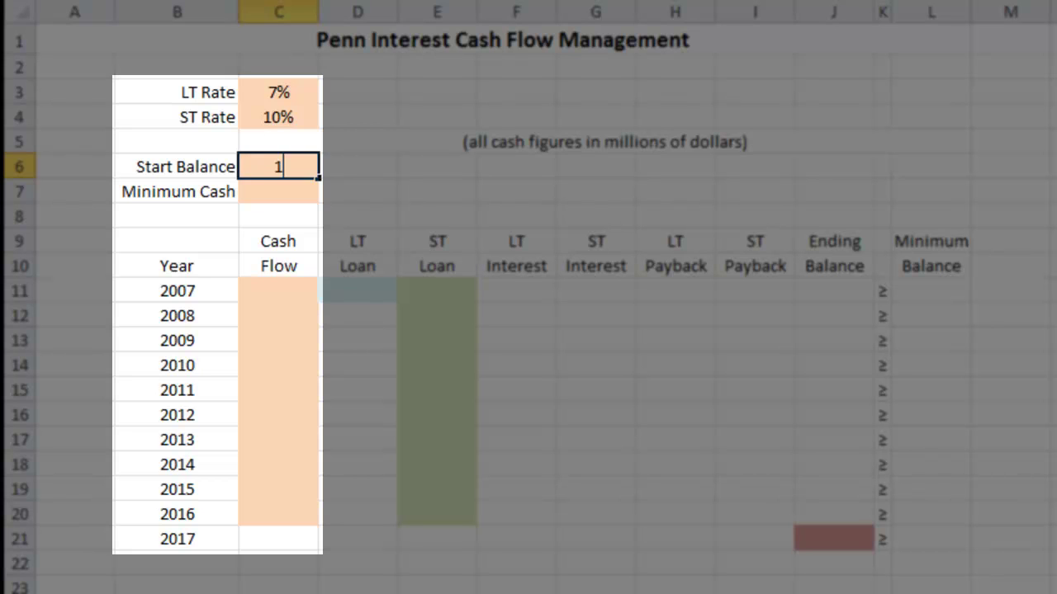
{"action": "key", "text": "Return"}
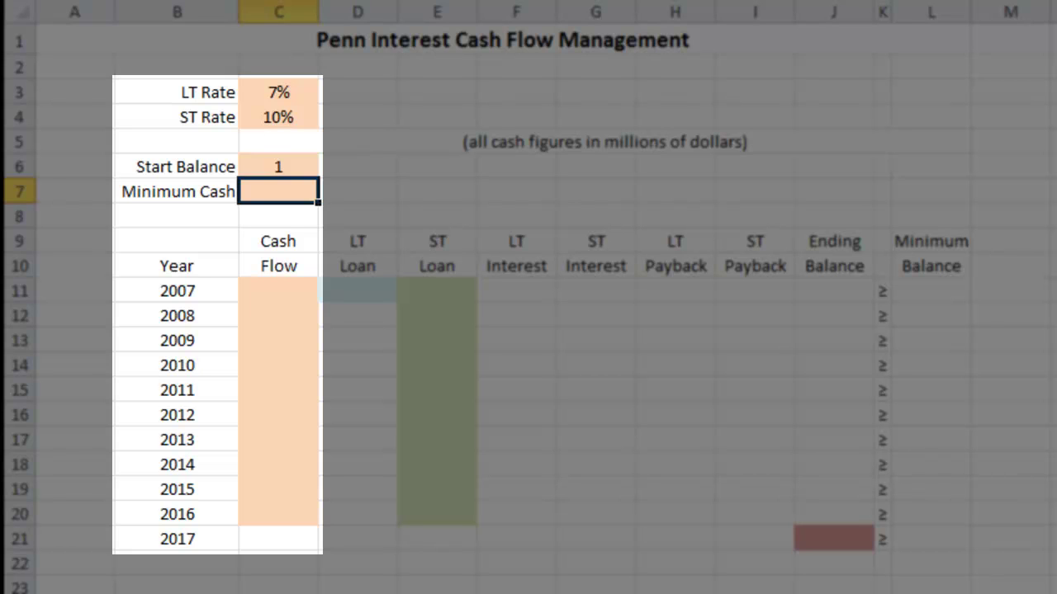
{"action": "type", "text": "0.5"}
{"action": "key", "text": "Return"}
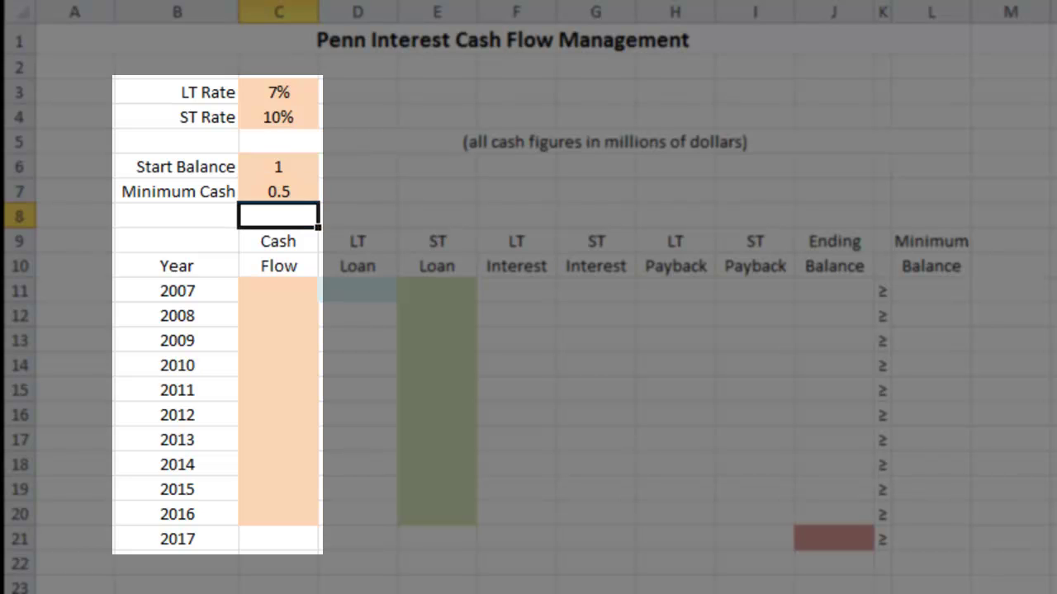
- Fill in the Cash Flow values for 2007 through 2011 as -8, -2, -4, 3 and 6
{"action": "left_click", "coordinate": [281, 290]}
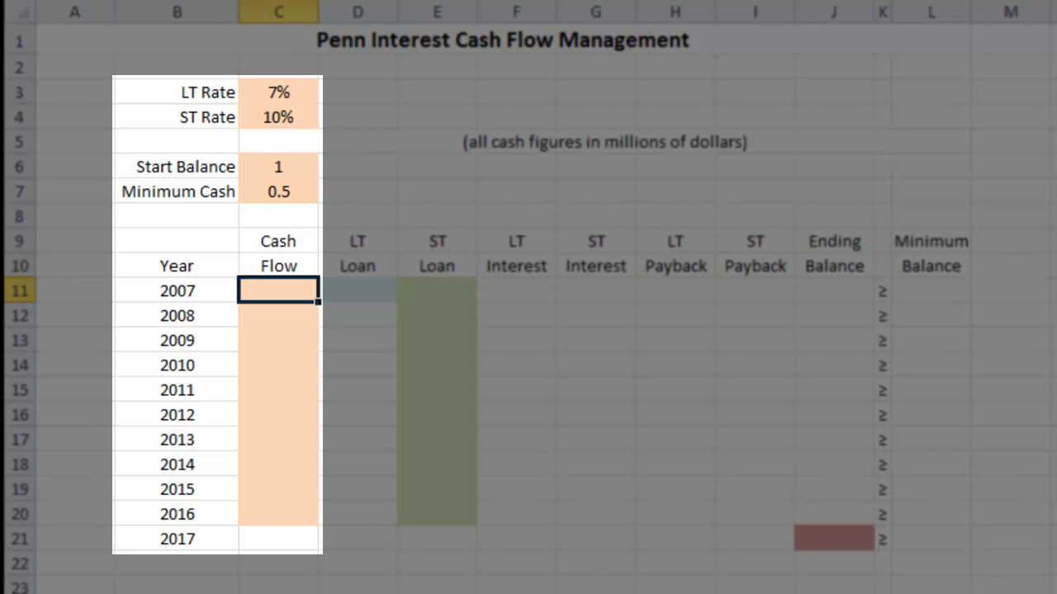
{"action": "type", "text": "-8"}
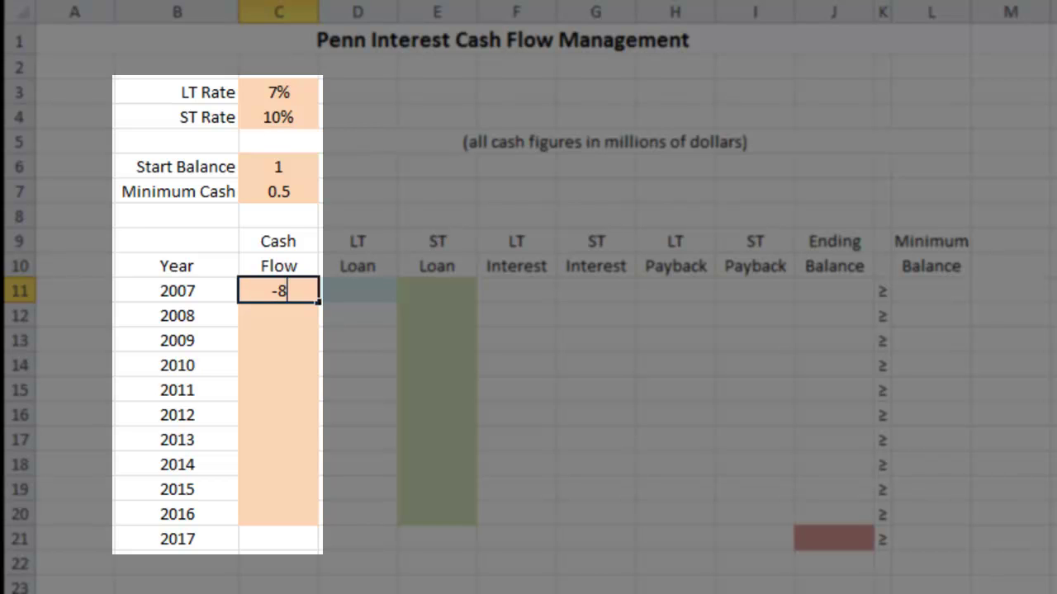
{"action": "key", "text": "Return"}
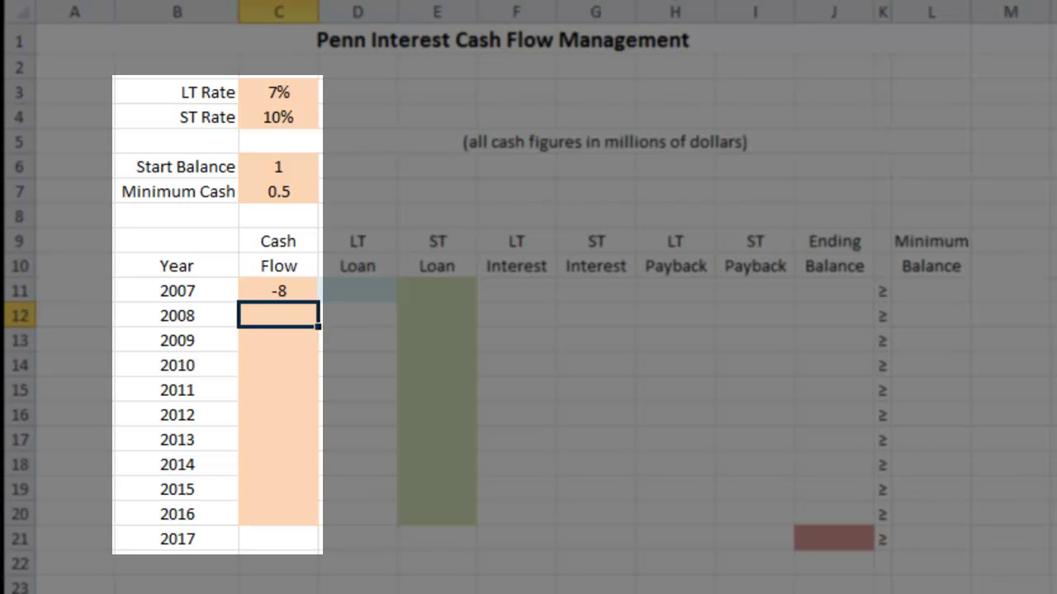
{"action": "type", "text": "-2"}
{"action": "key", "text": "Return"}
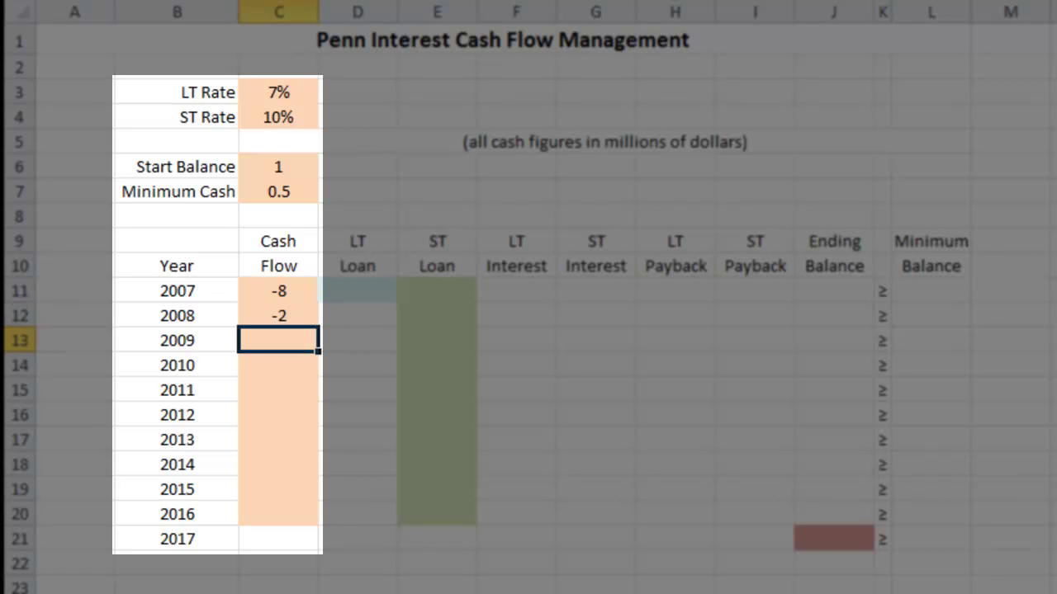
{"action": "type", "text": "-4"}
{"action": "key", "text": "Return"}
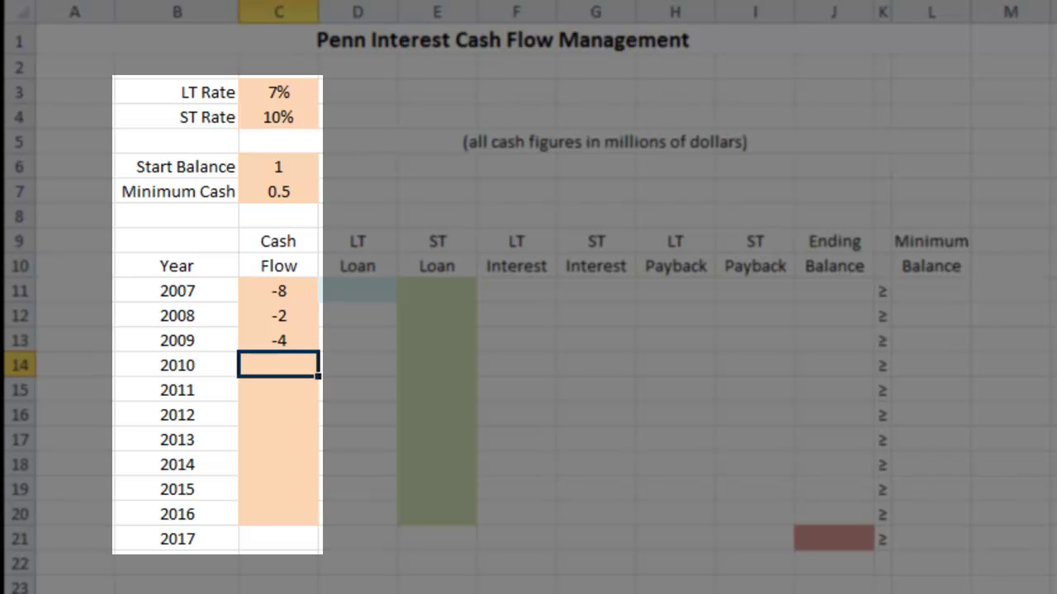
{"action": "type", "text": "3"}
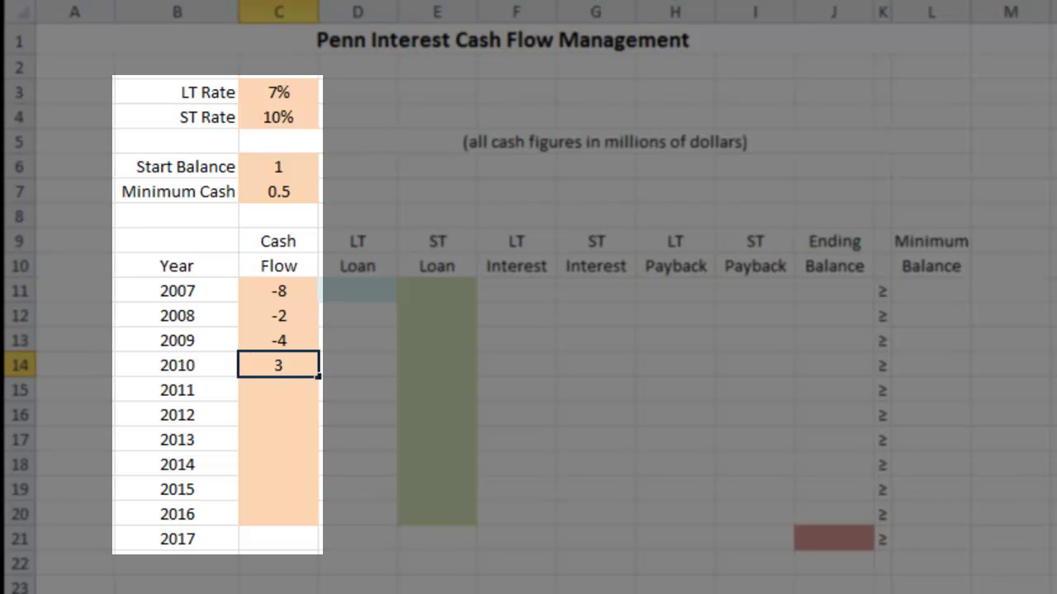
{"action": "key", "text": "Return"}
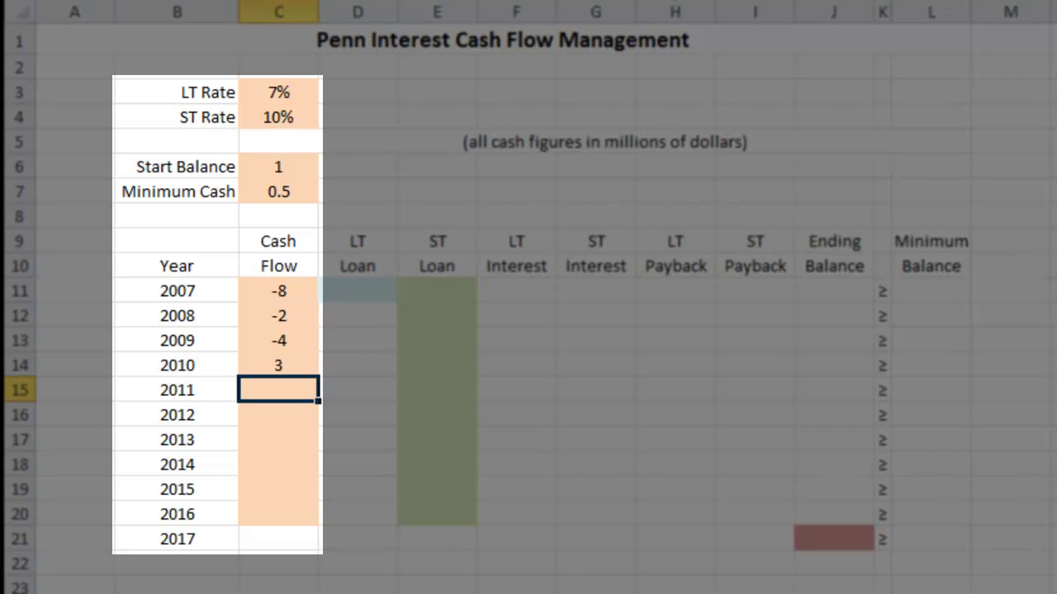
{"action": "type", "text": "6"}
{"action": "key", "text": "Return"}
- Fill in the Cash Flow values for 2012 through 2016 as 3, -4, 7, -2 and 10
{"action": "type", "text": "3"}
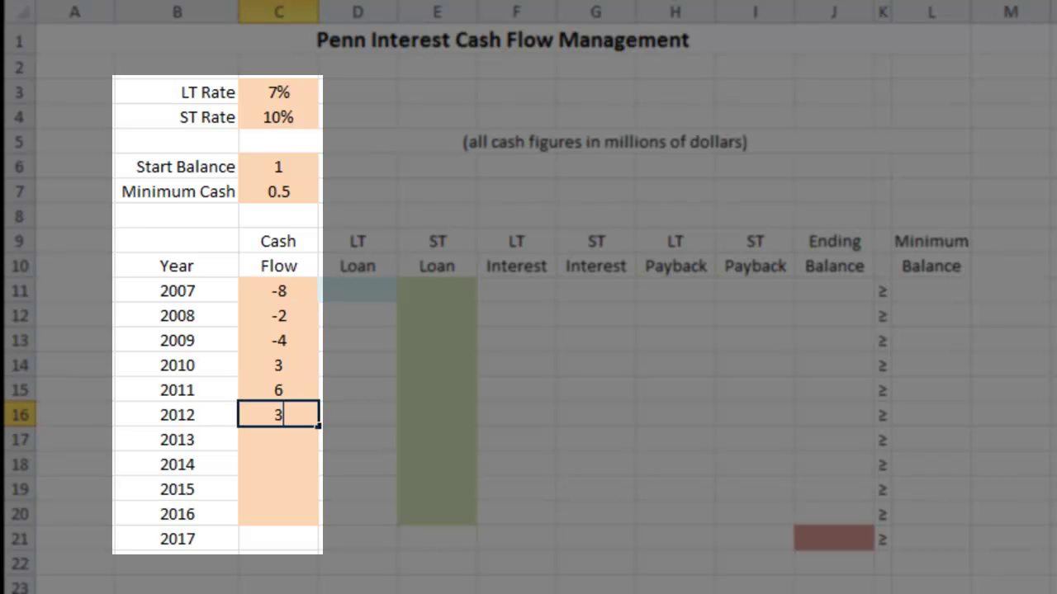
{"action": "key", "text": "Return"}
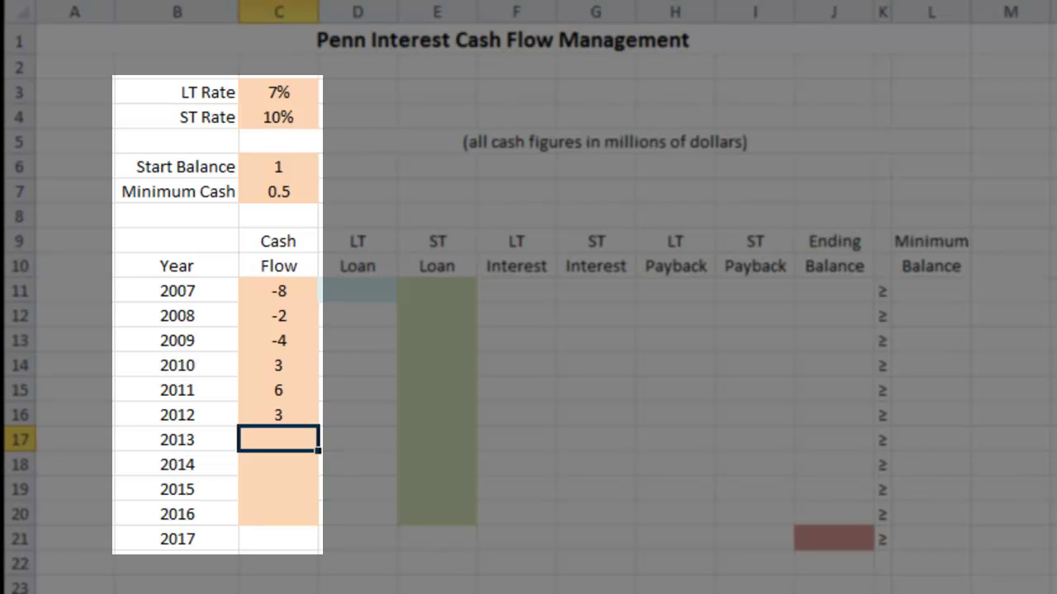
{"action": "type", "text": "-4"}
{"action": "key", "text": "Return"}
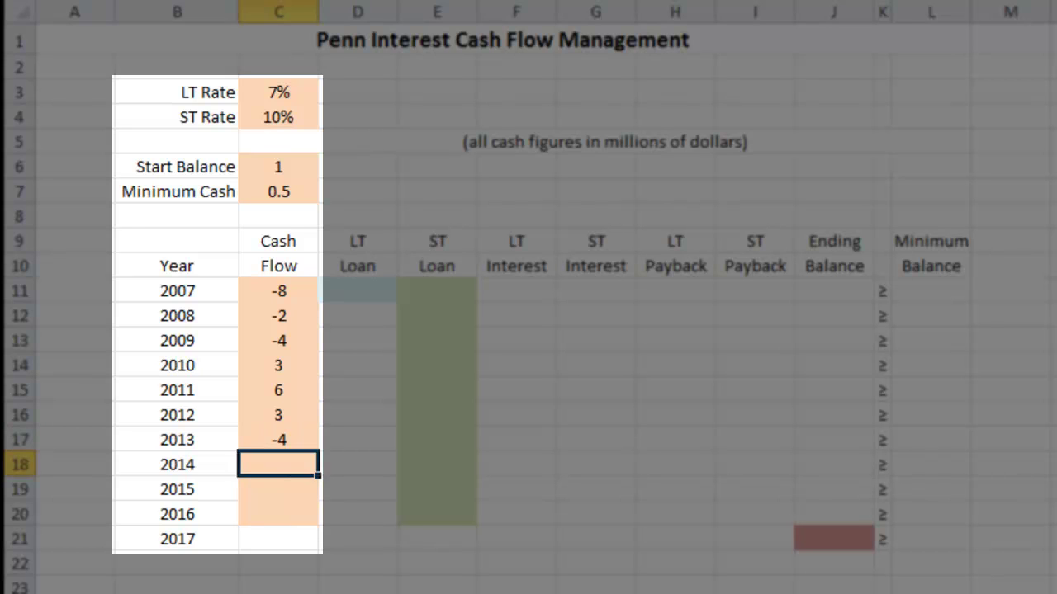
{"action": "type", "text": "7"}
{"action": "key", "text": "Return"}
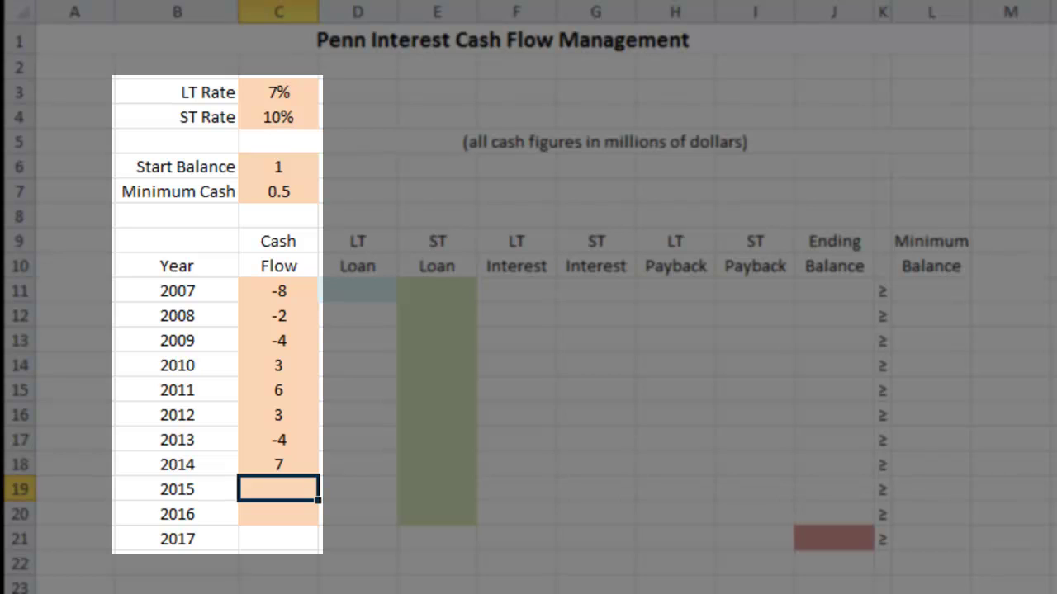
{"action": "type", "text": "-2"}
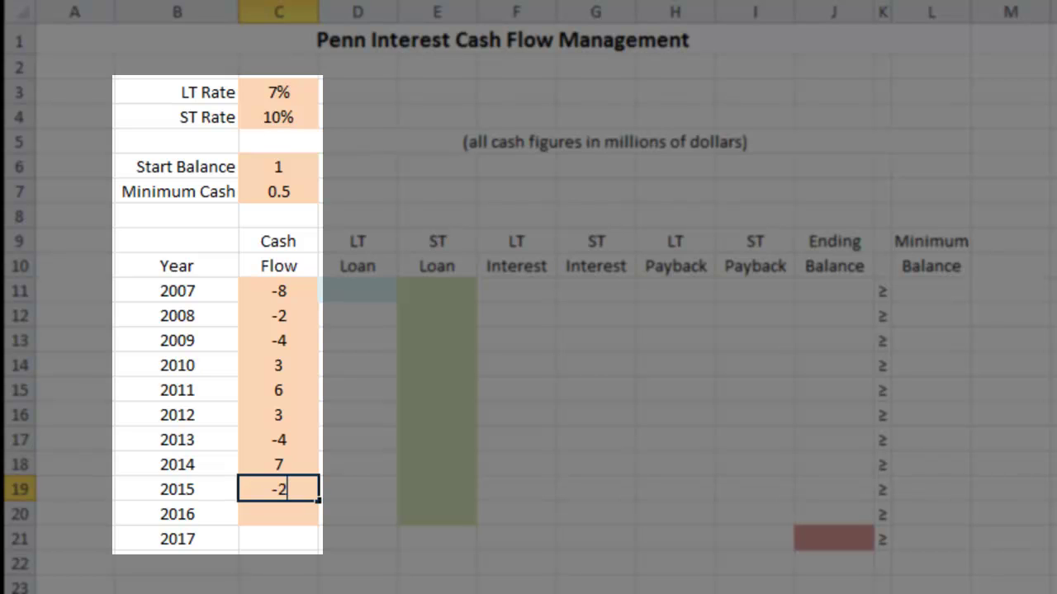
{"action": "key", "text": "Return"}
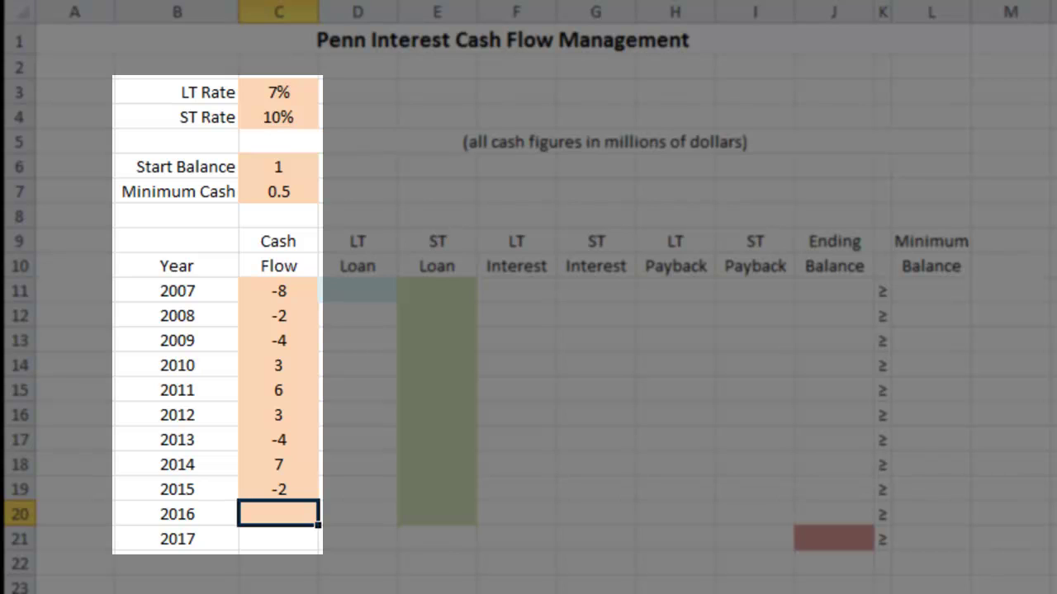
{"action": "type", "text": "10"}
{"action": "key", "text": "Return"}
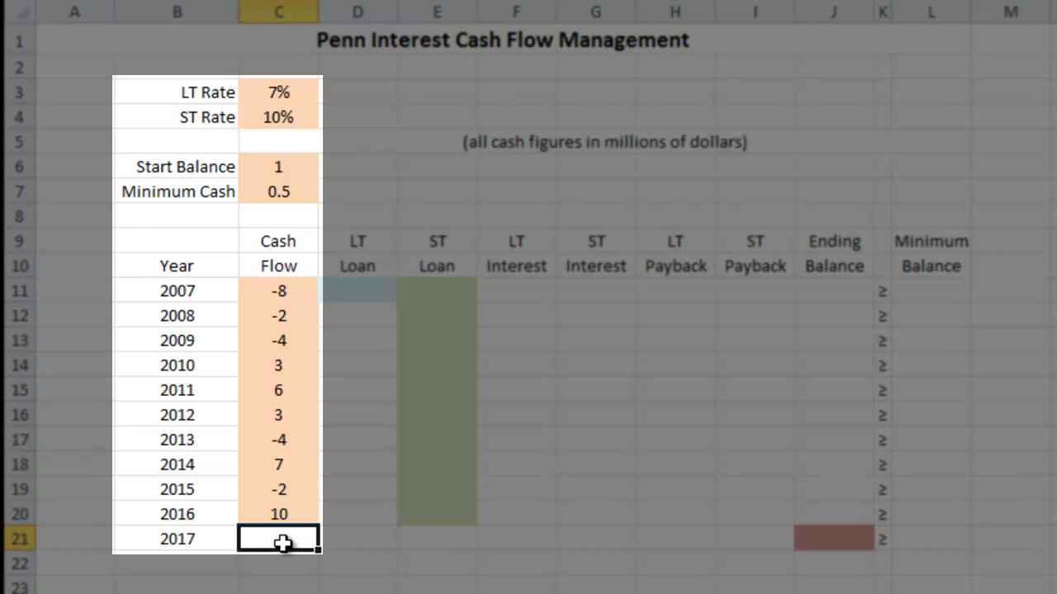
- Shade the empty 2017 Cash Flow cell (C21) with a black fill
{"action": "left_click", "coordinate": [413, 2]}
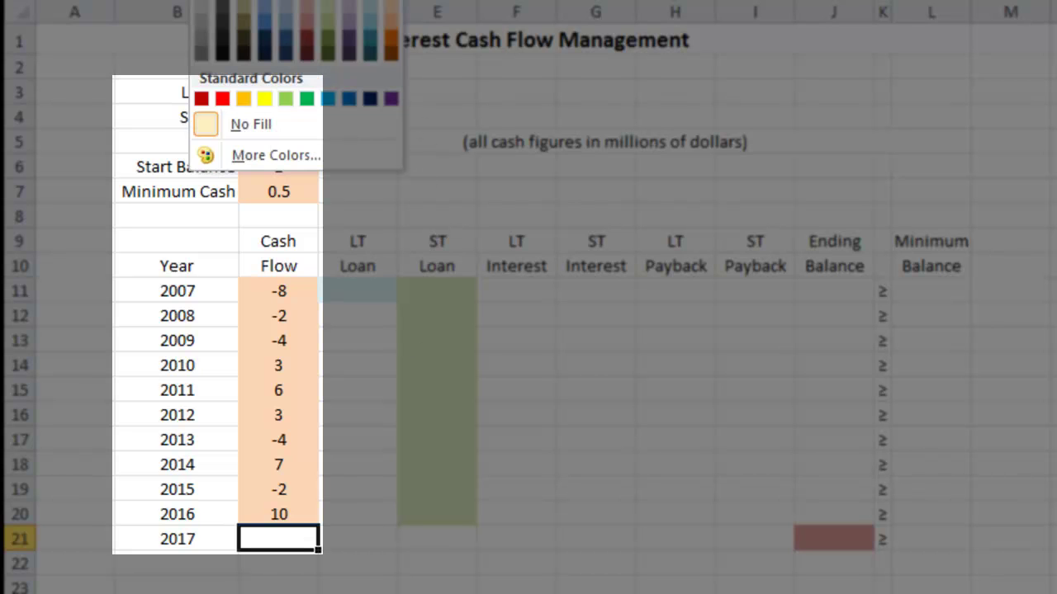
{"action": "left_click", "coordinate": [222, 2]}
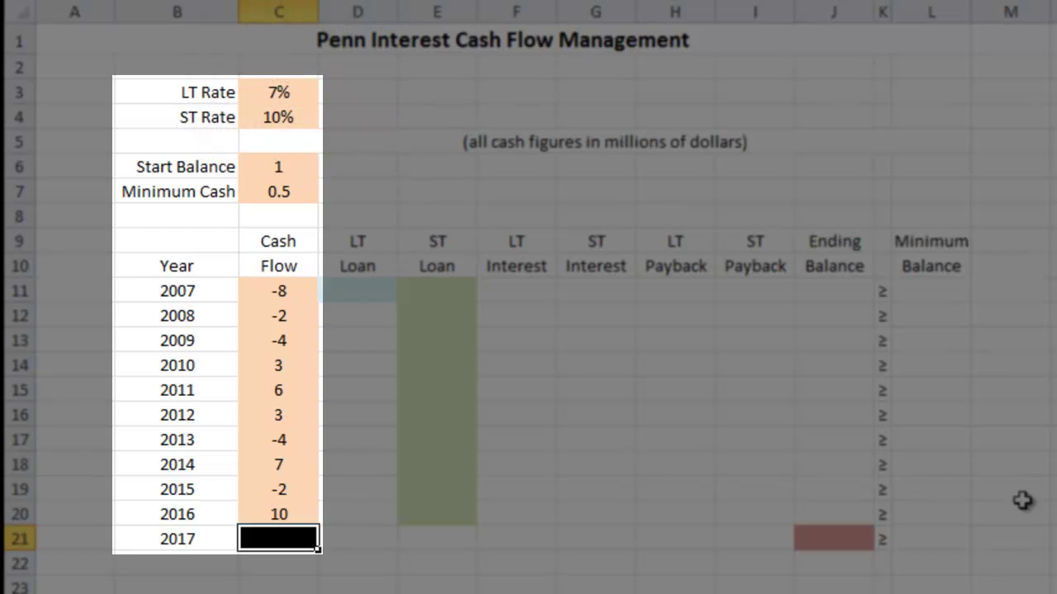
{"action": "left_click", "coordinate": [1020, 568]}
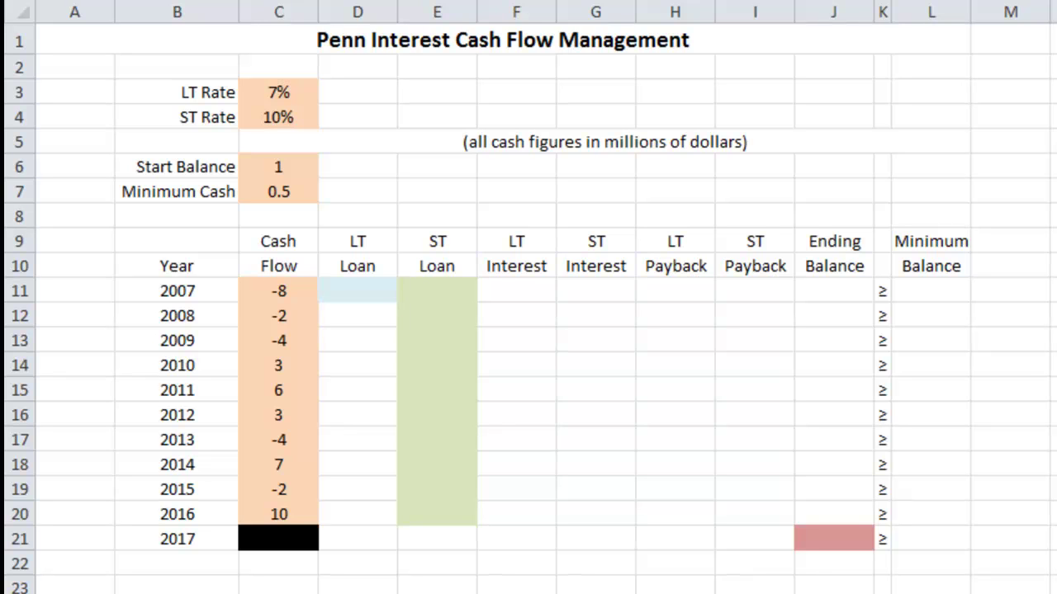
{"action": "left_click", "coordinate": [769, 96]}
{"action": "left_click", "coordinate": [757, 93]}
{"action": "right_click", "coordinate": [758, 97]}
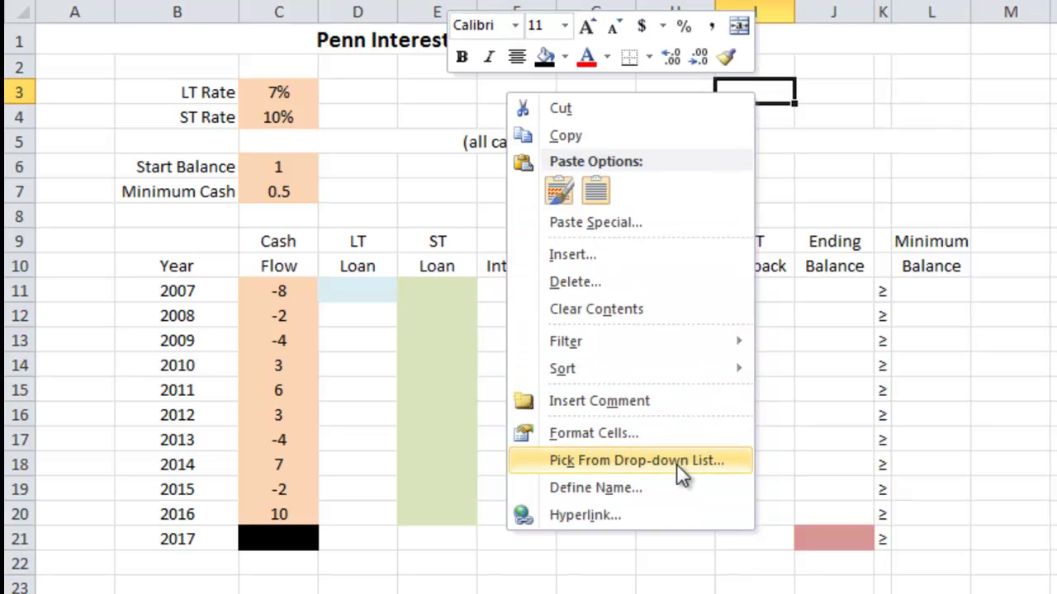
{"action": "left_click", "coordinate": [661, 487]}
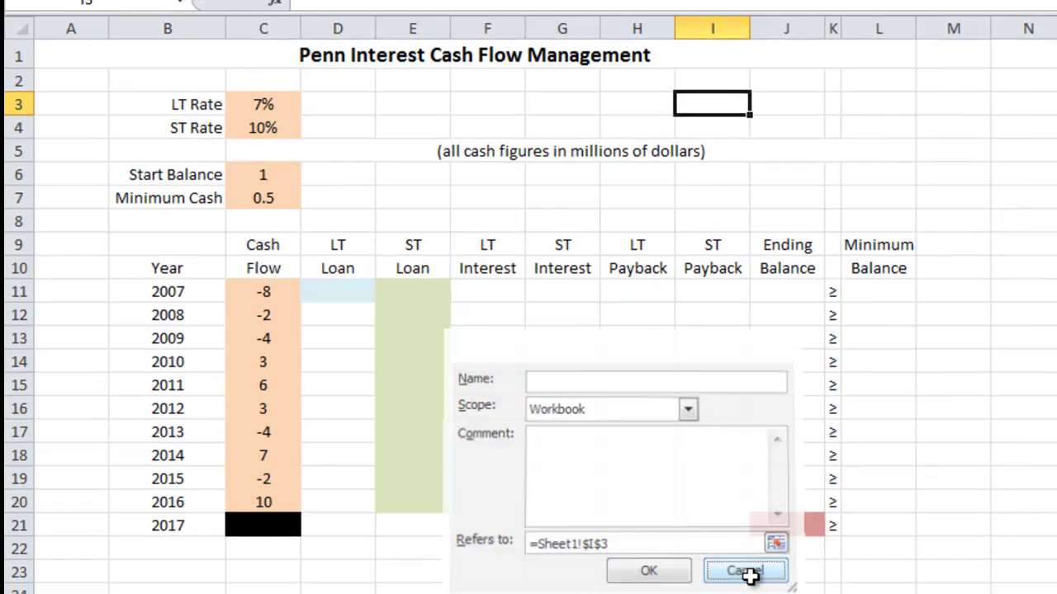
{"action": "left_click", "coordinate": [791, 587]}
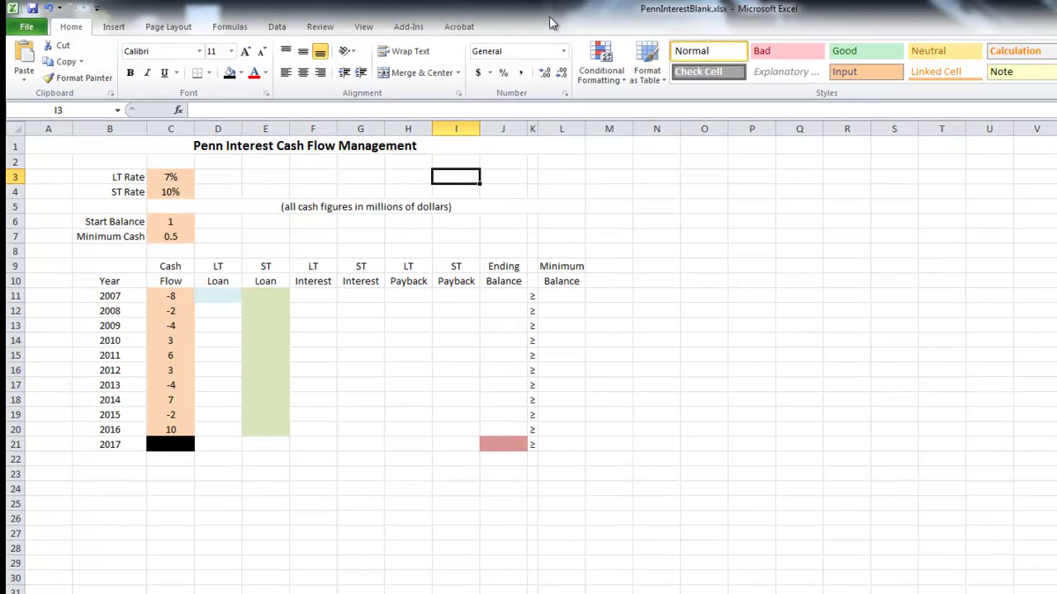
- Review the workbook's defined range names and the cells they refer to in the Name Manager
{"action": "left_click", "coordinate": [228, 27]}
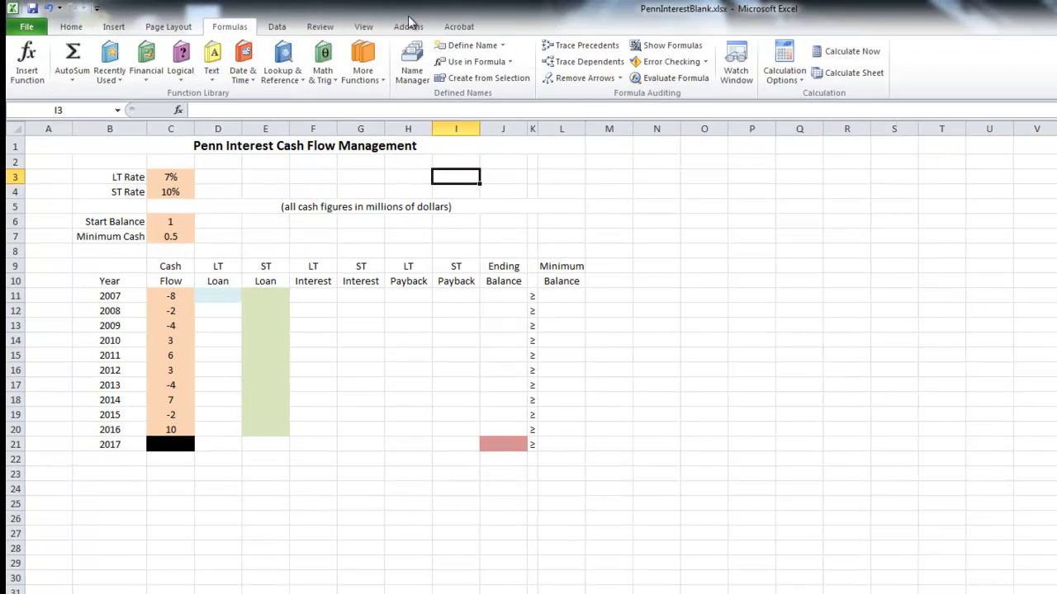
{"action": "left_click", "coordinate": [410, 73]}
{"action": "left_click_drag", "start_coordinate": [894, 222], "coordinate": [350, 176]}
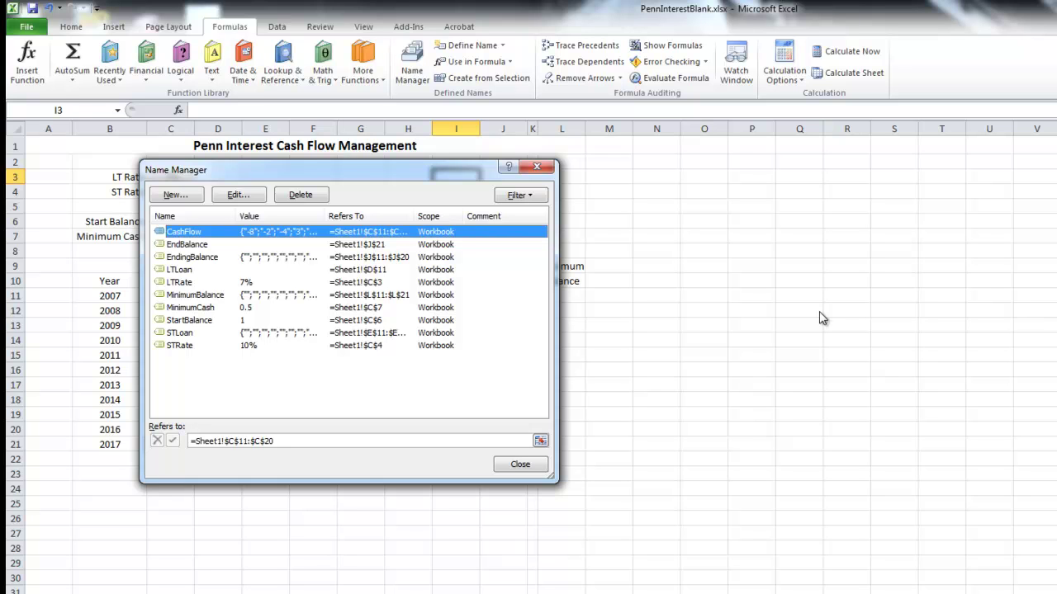
{"action": "left_click", "coordinate": [521, 465]}
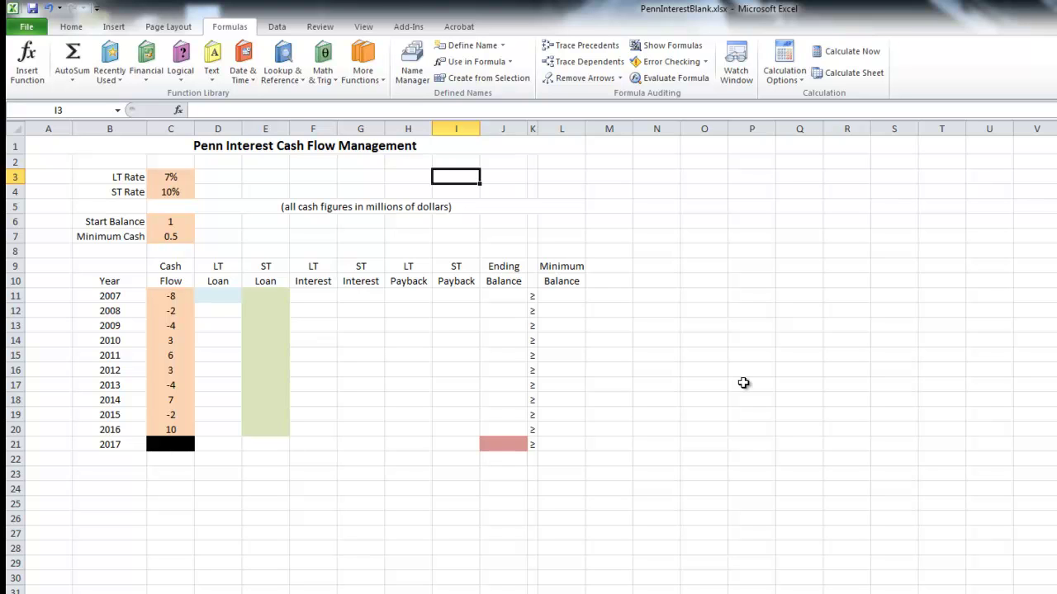
- Enter the formula =MinimumCash as the 2007 Minimum Balance in cell L11, using the range name for the Minimum Cash cell
{"action": "left_click", "coordinate": [564, 298]}
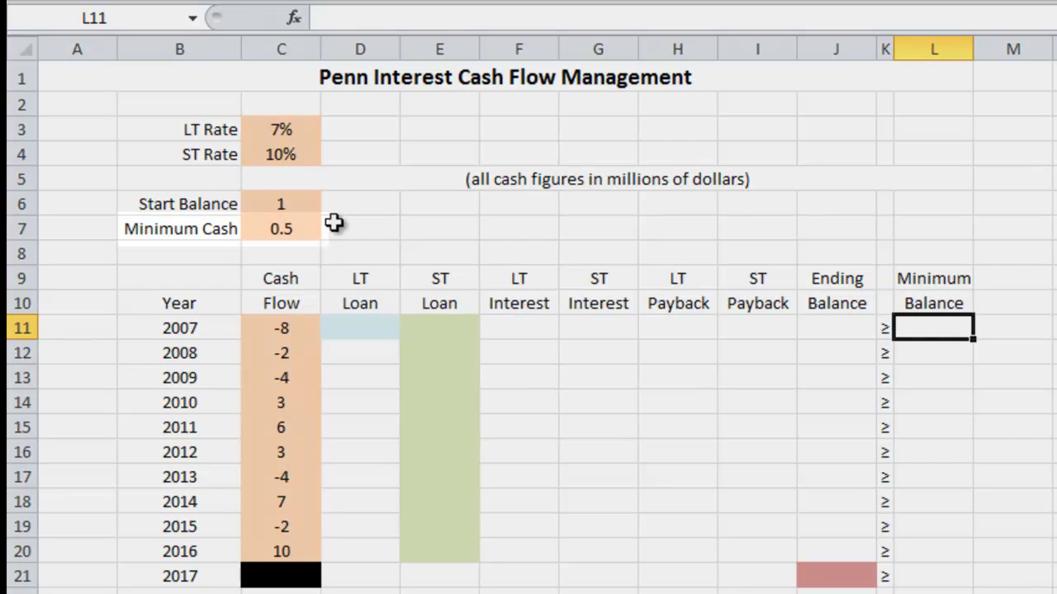
{"action": "left_click", "coordinate": [283, 228]}
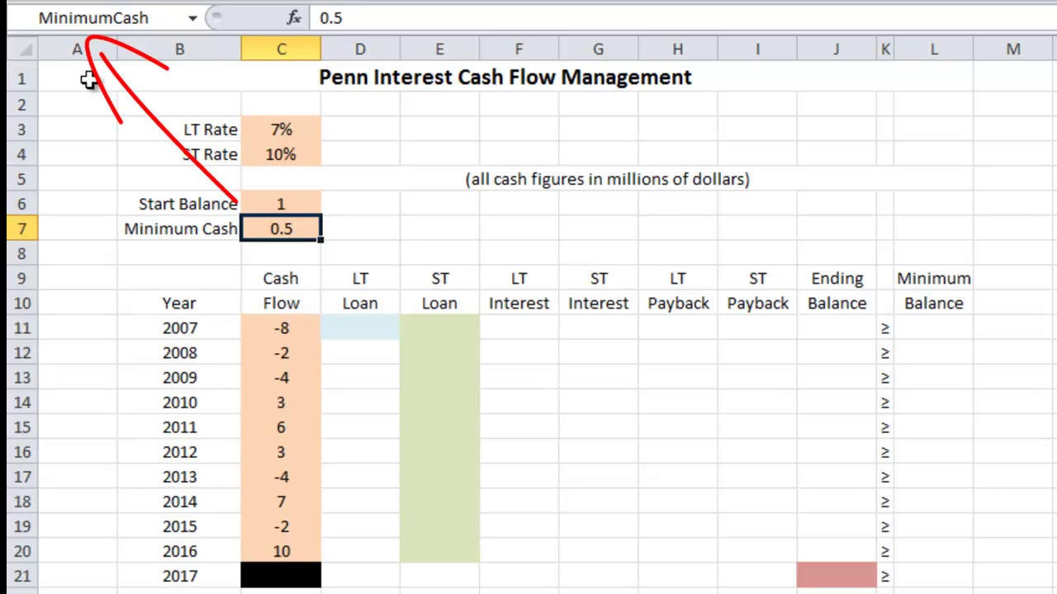
{"action": "left_click", "coordinate": [925, 329]}
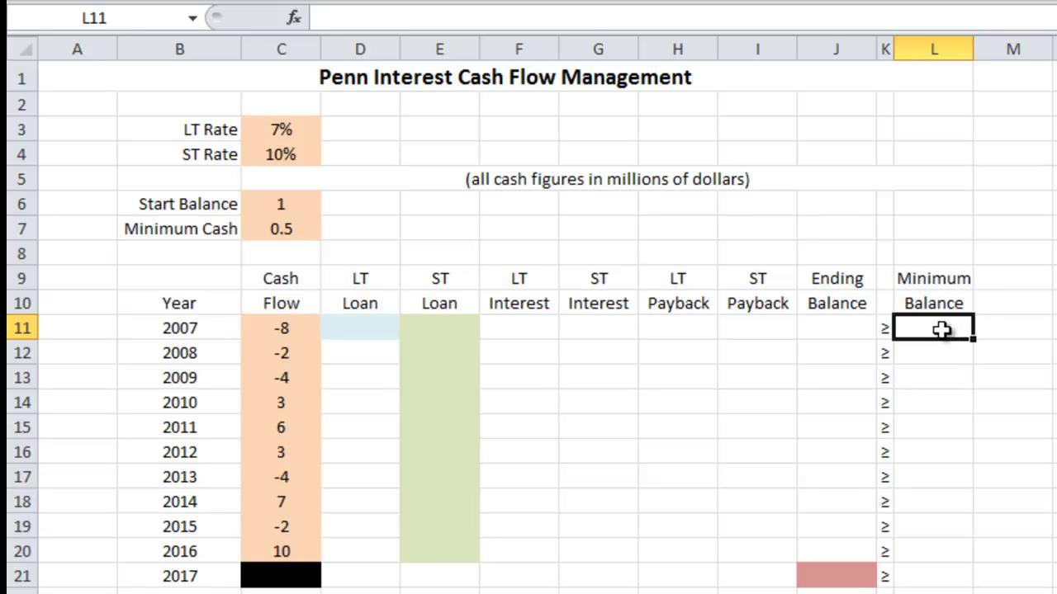
{"action": "type", "text": "="}
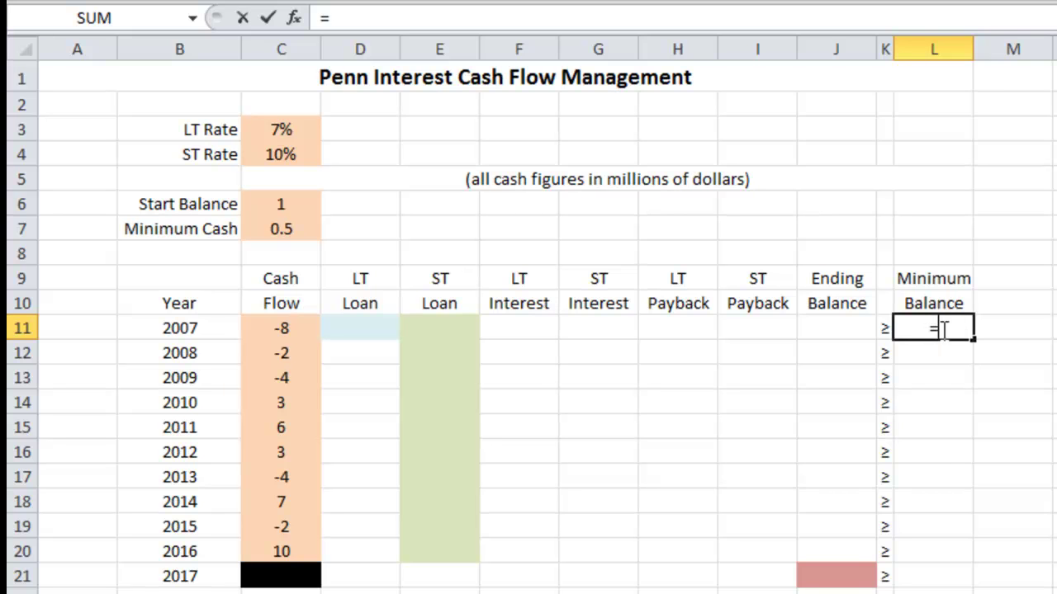
{"action": "type", "text": "Min"}
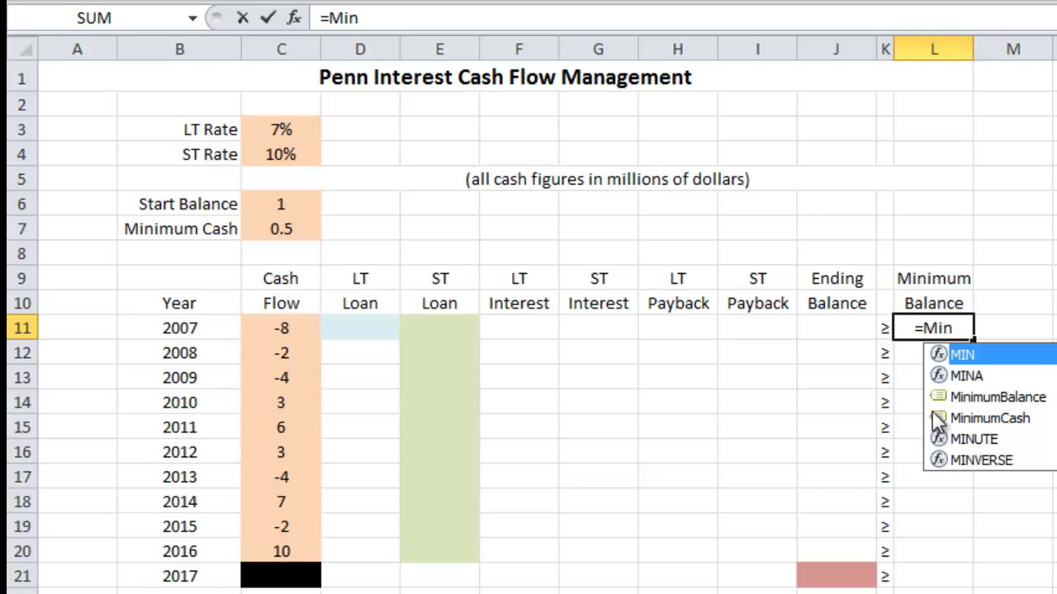
{"action": "double_click", "coordinate": [987, 418]}
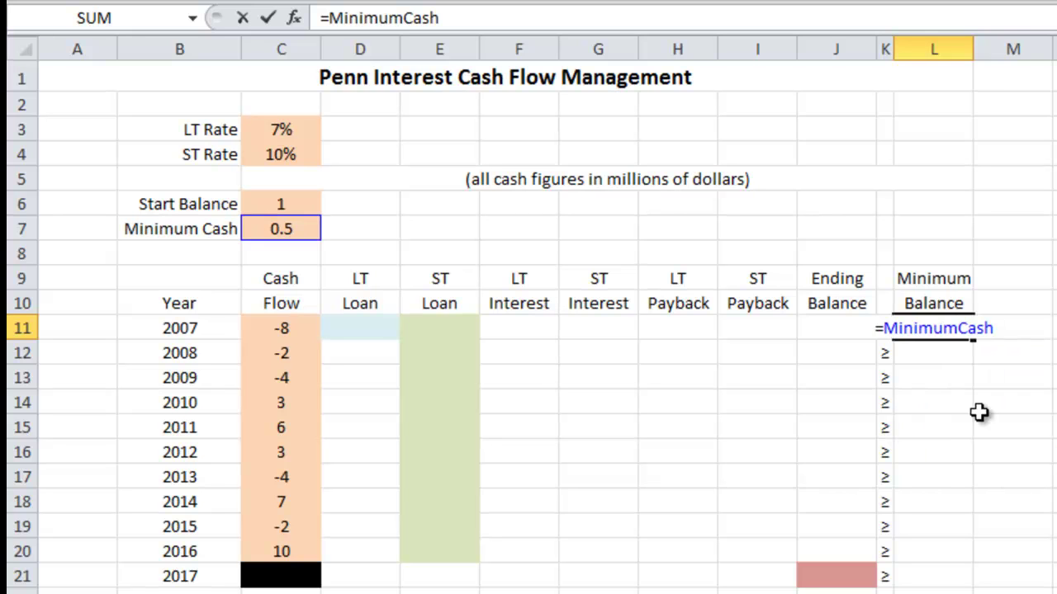
{"action": "key", "text": "Return"}
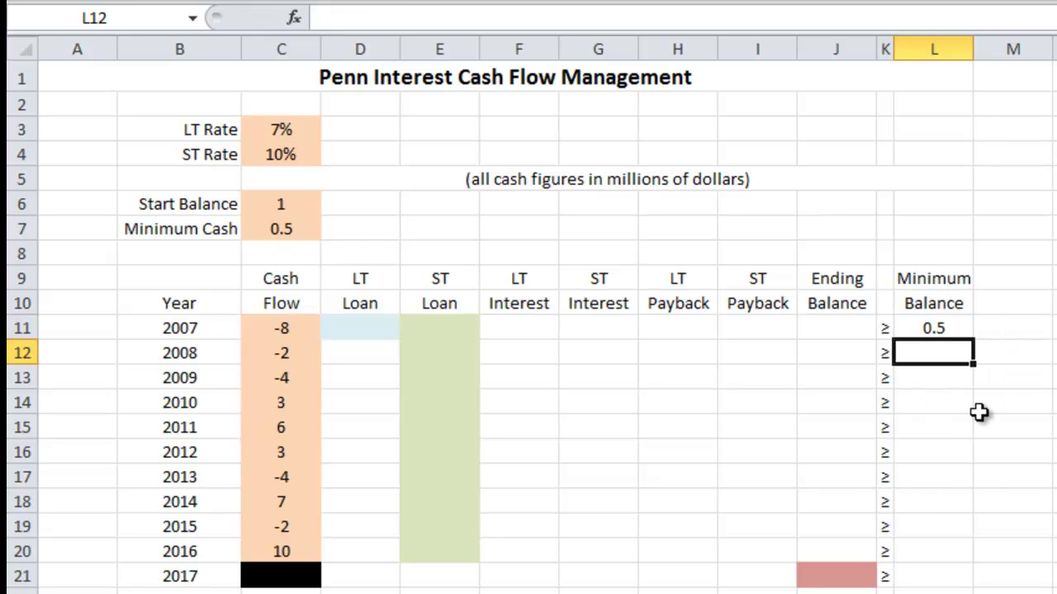
- Copy the 2007 Minimum Balance formula down through 2017 (L12:L21)
{"action": "left_click", "coordinate": [938, 329]}
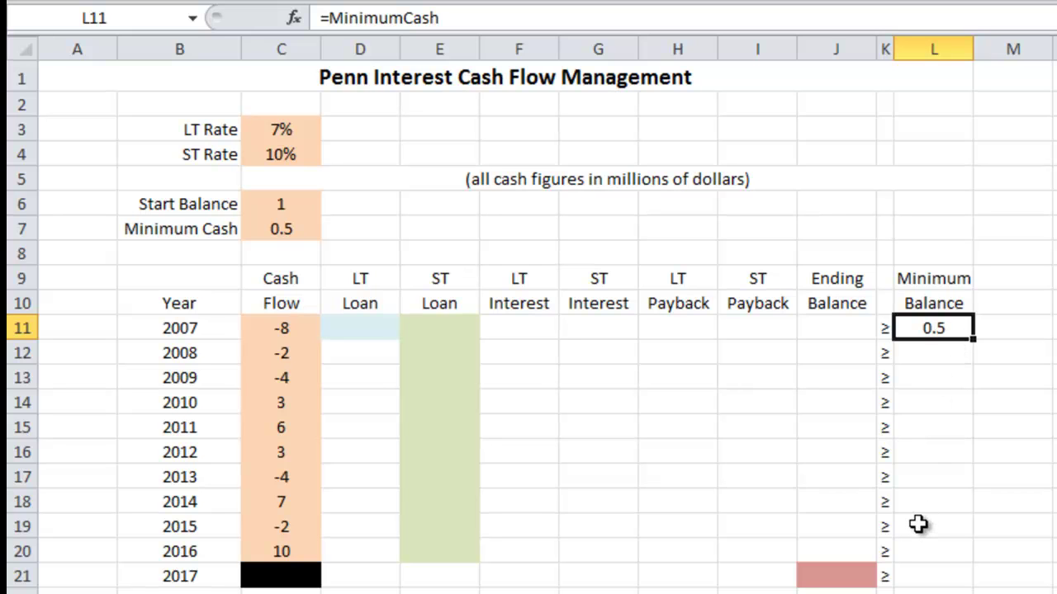
{"action": "left_click_drag", "start_coordinate": [974, 338], "coordinate": [946, 576]}
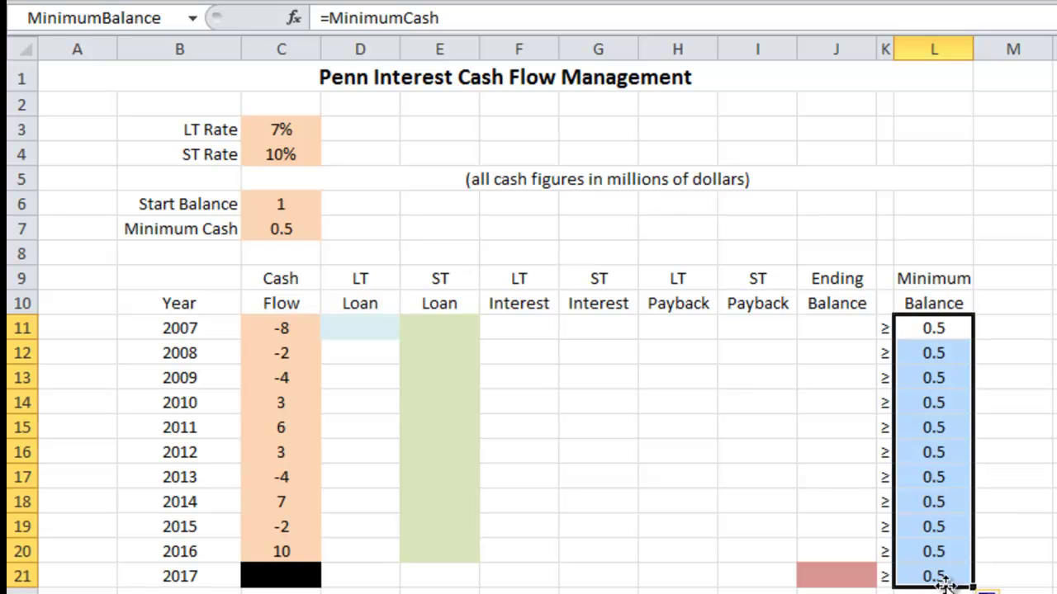
{"action": "left_click", "coordinate": [1021, 573]}
{"action": "left_click", "coordinate": [1055, 551]}
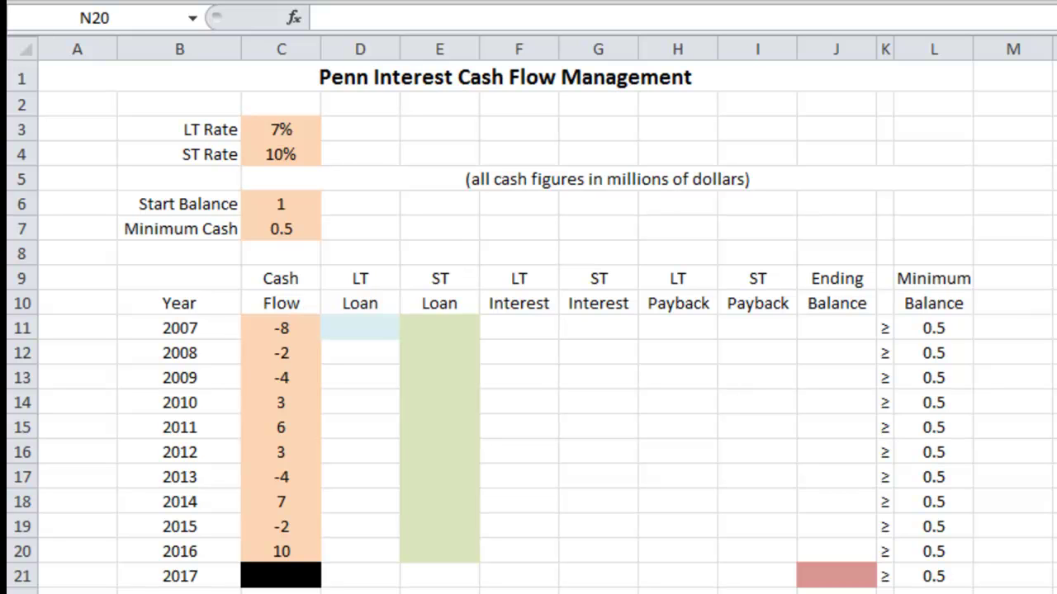
- Shade the unused LT Loan cells for 2008 through 2017 (D12:D21) and the 2017 ST Loan cell (E21) with a black fill
{"action": "left_click", "coordinate": [356, 358]}
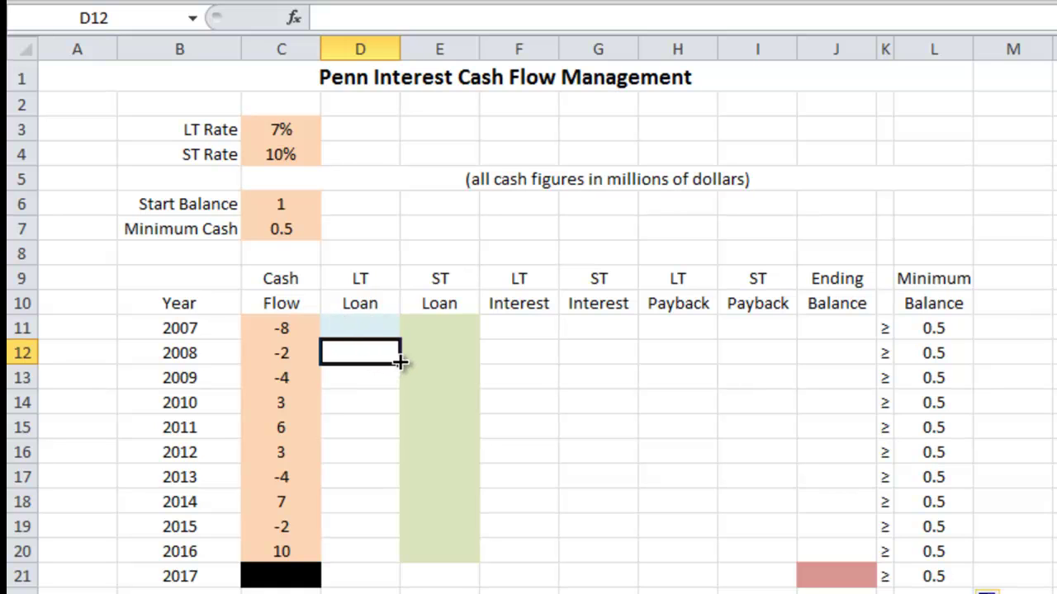
{"action": "left_click_drag", "start_coordinate": [402, 363], "coordinate": [381, 585]}
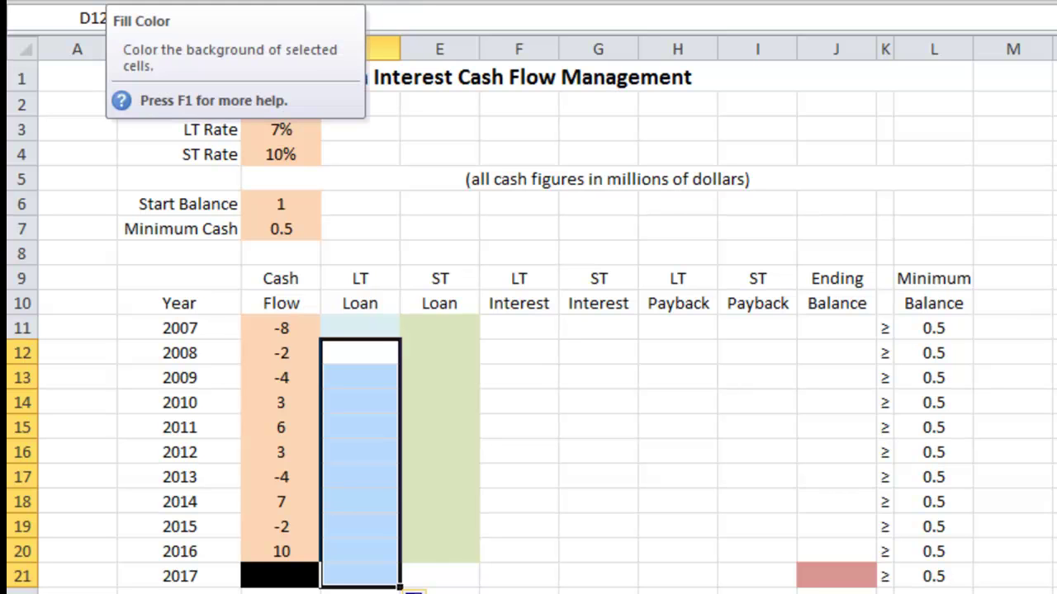
{"action": "left_click", "coordinate": [116, 1]}
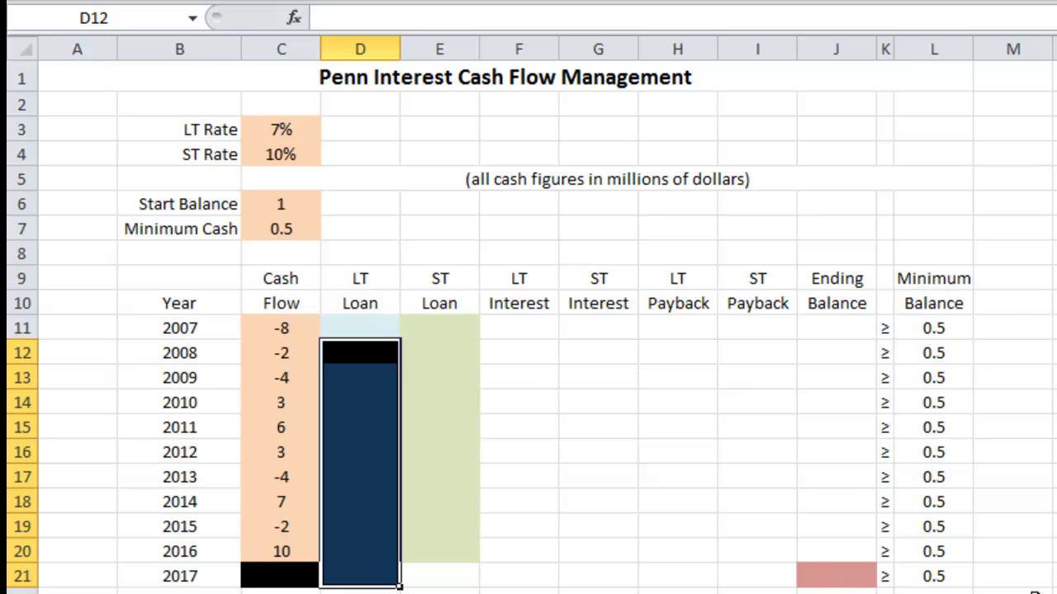
{"action": "left_click", "coordinate": [1053, 576]}
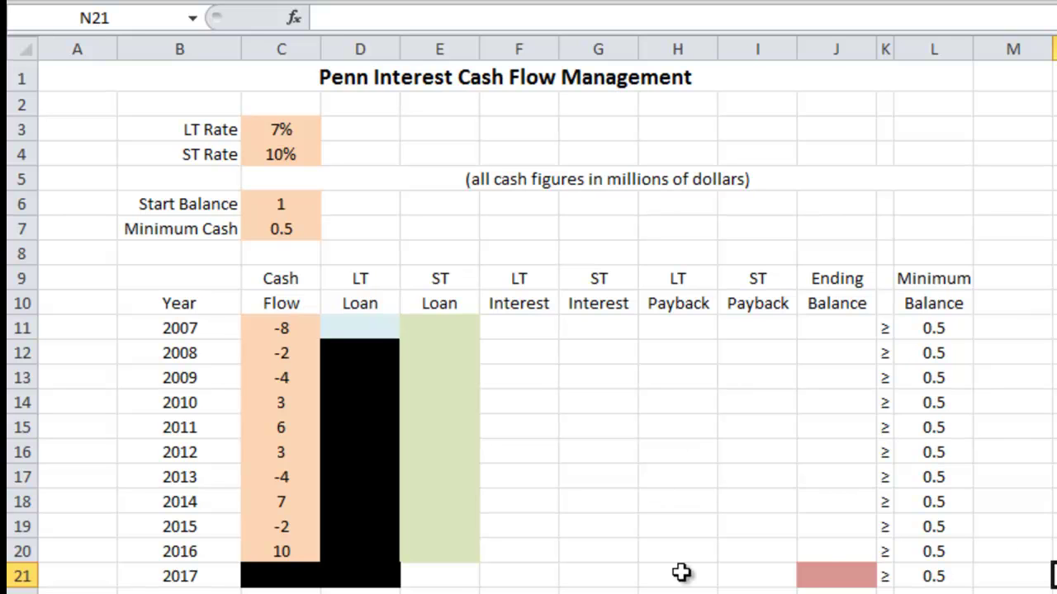
{"action": "left_click", "coordinate": [467, 577]}
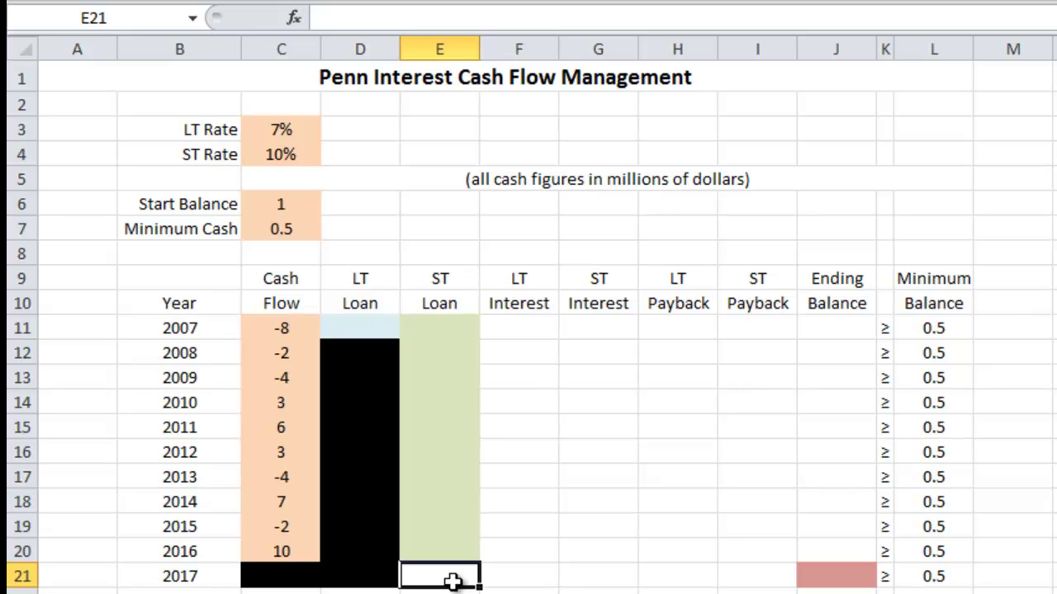
{"action": "left_click", "coordinate": [365, 1]}
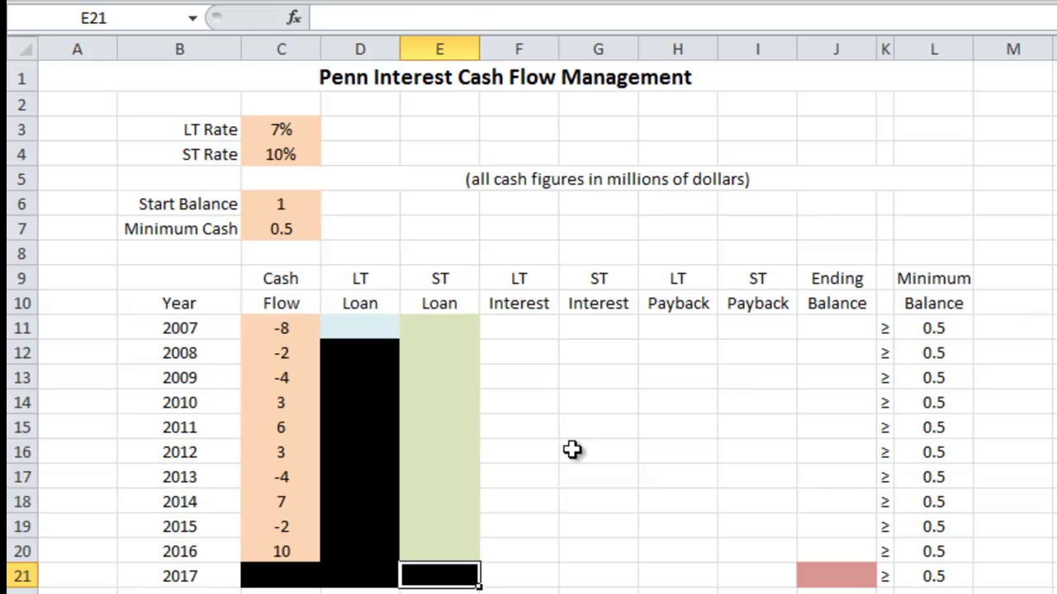
- Shade the 2007 LT Interest and ST Interest cells (F11:G11) with a black fill
{"action": "left_click", "coordinate": [533, 330]}
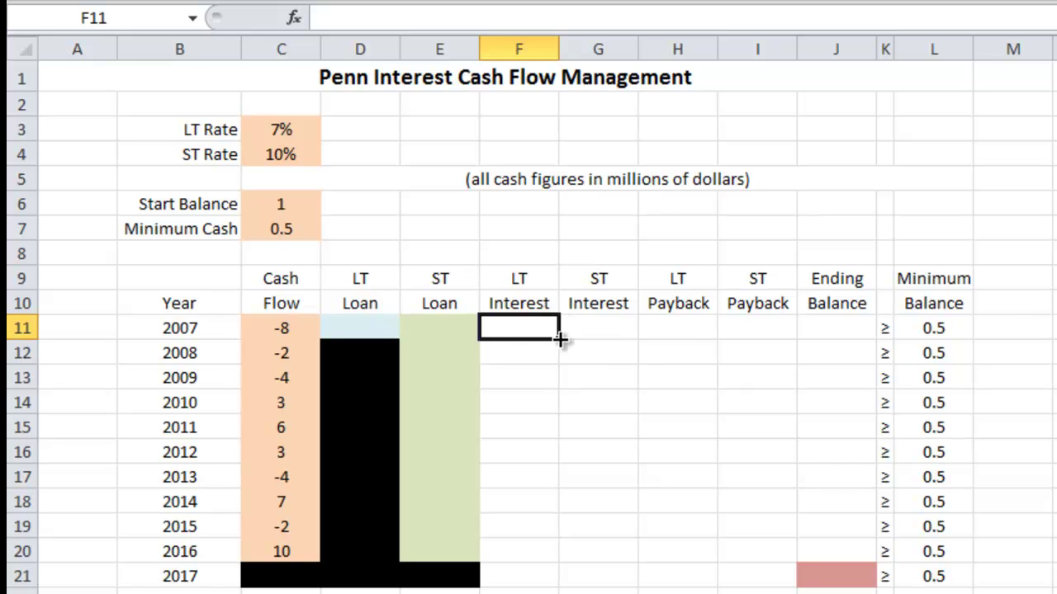
{"action": "left_click_drag", "start_coordinate": [559, 339], "coordinate": [608, 335]}
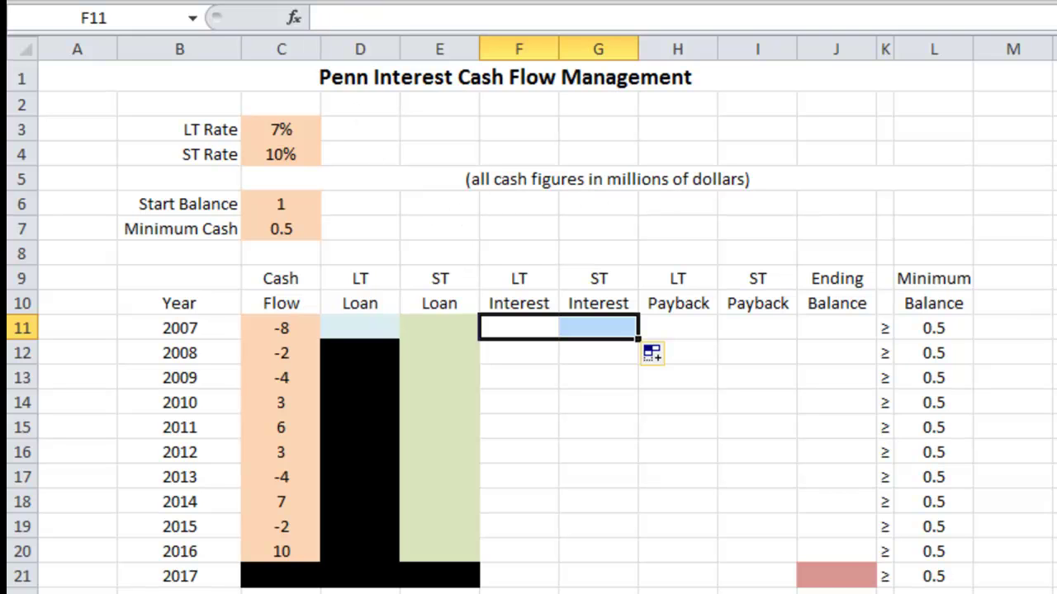
{"action": "key", "text": "F4"}
- Shade the LT Payback cells for 2007 through 2016 (H11:H20) and the 2007 ST Payback cell (I11) with a black fill
{"action": "left_click", "coordinate": [681, 329]}
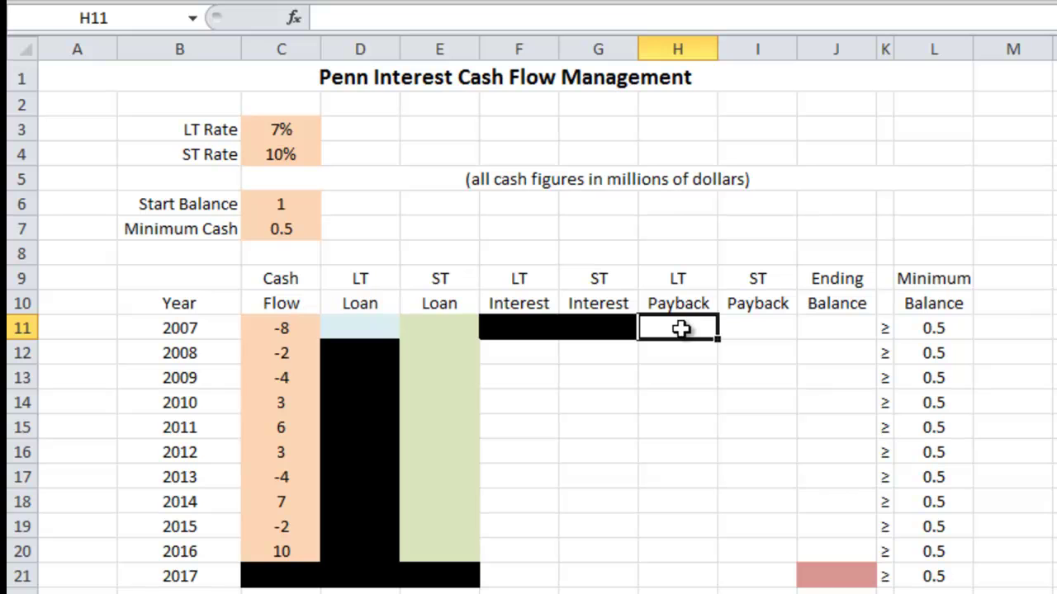
{"action": "left_click_drag", "start_coordinate": [680, 329], "coordinate": [678, 565]}
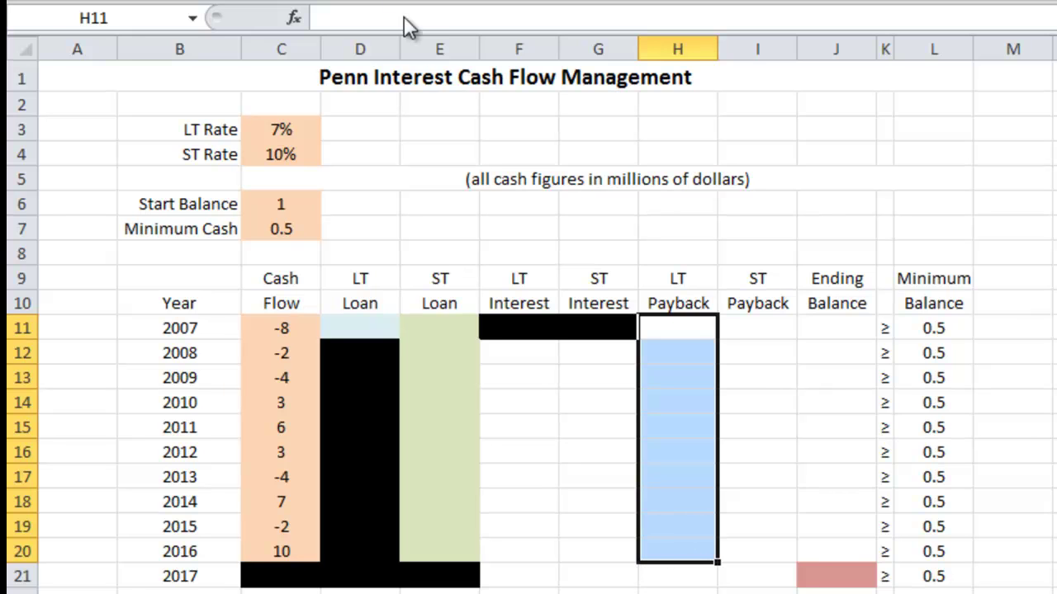
{"action": "left_click", "coordinate": [445, 1]}
{"action": "left_click", "coordinate": [1054, 576]}
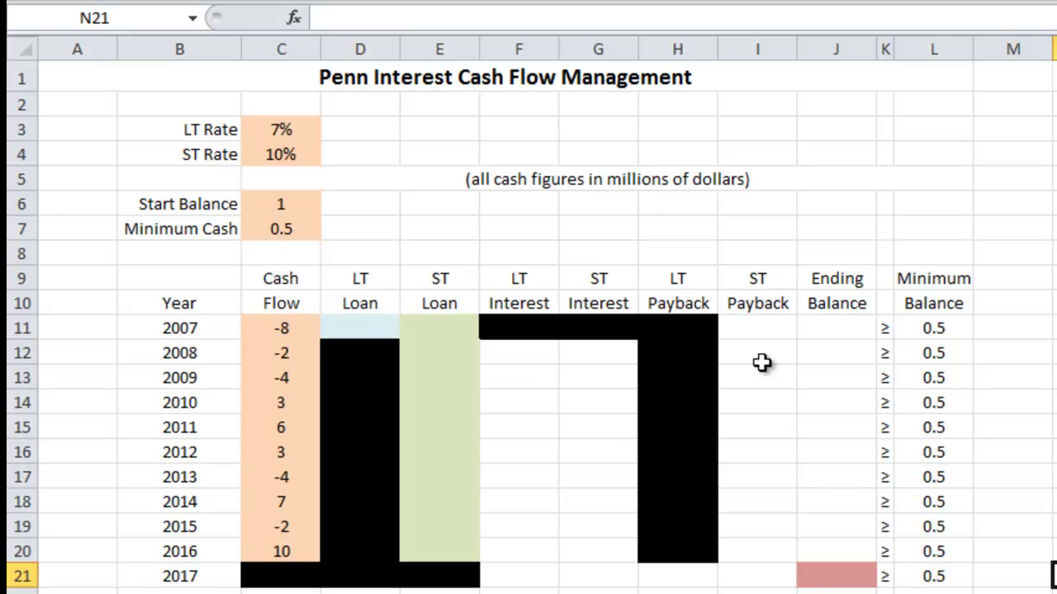
{"action": "left_click", "coordinate": [757, 329]}
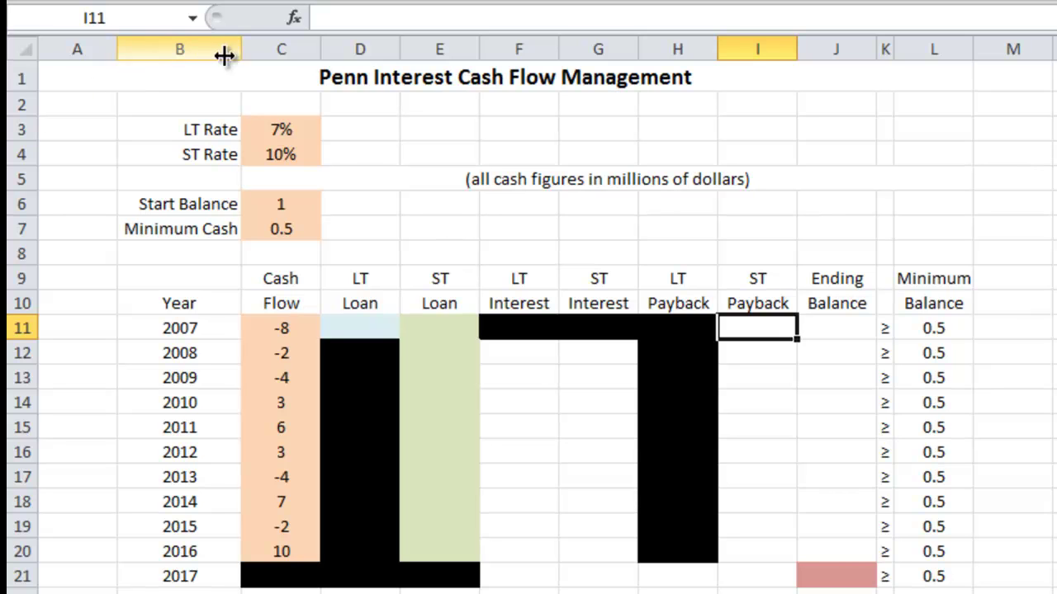
{"action": "left_click", "coordinate": [395, 2]}
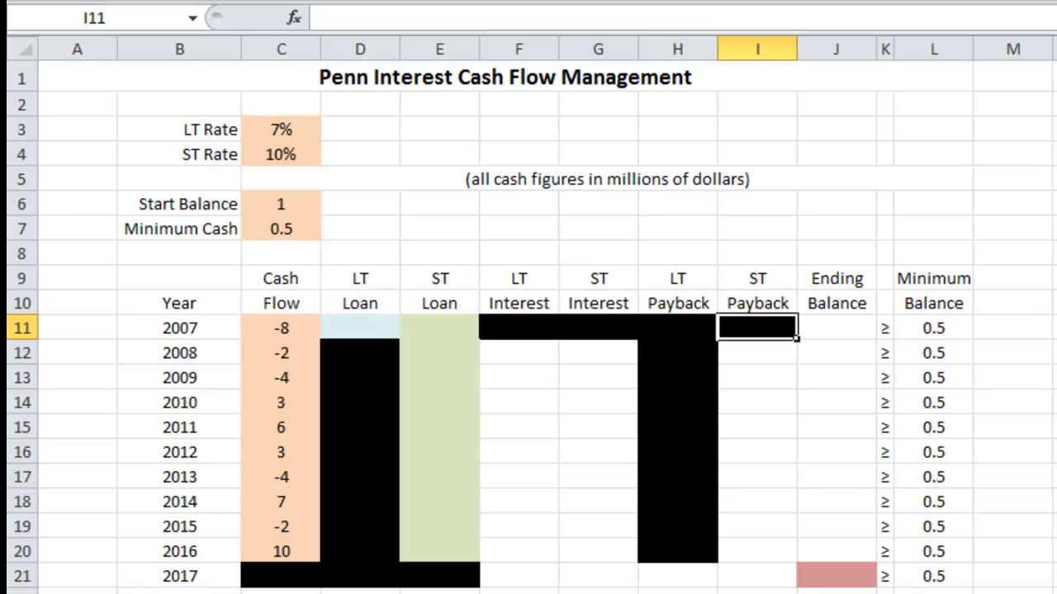
{"action": "left_click", "coordinate": [1054, 575]}
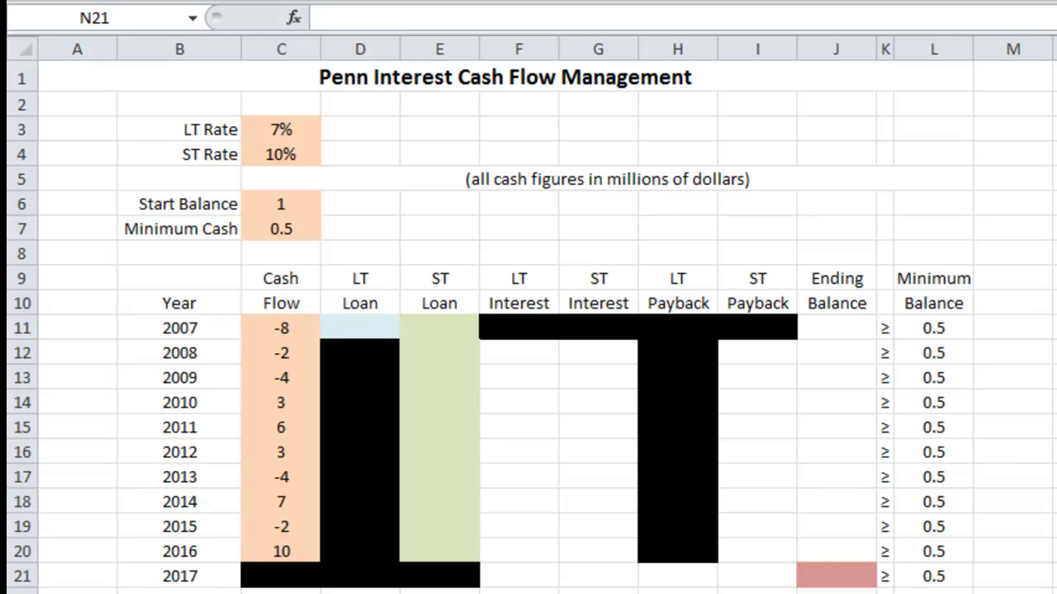
- Enter the formula =-LTRate*LTLoan as the 2008 LT Interest in cell F12, using the existing range names
{"action": "double_click", "coordinate": [513, 356]}
{"action": "left_click", "coordinate": [513, 356]}
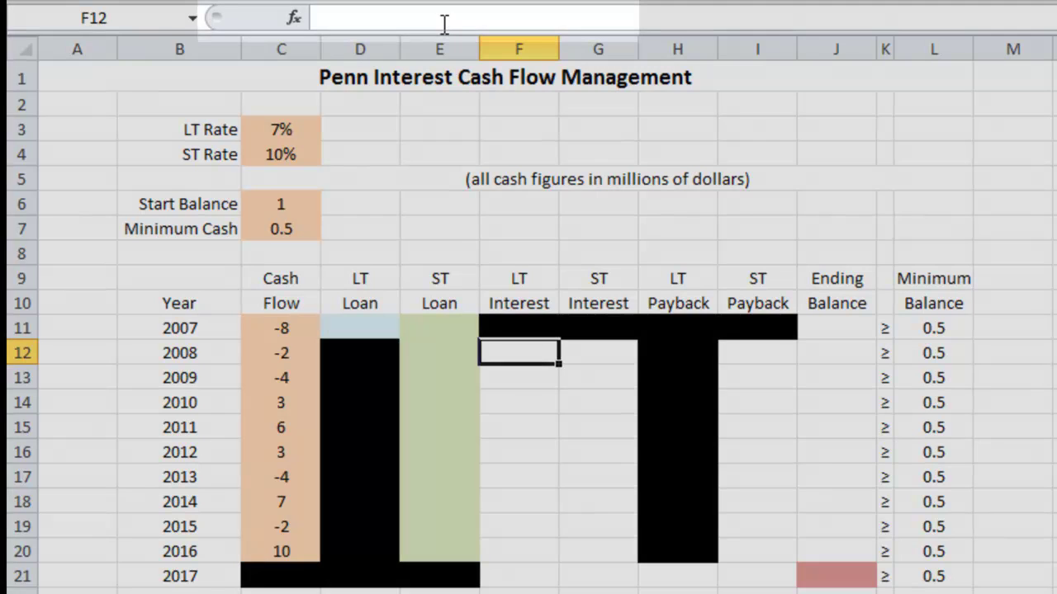
{"action": "left_click", "coordinate": [445, 18]}
{"action": "type", "text": "="}
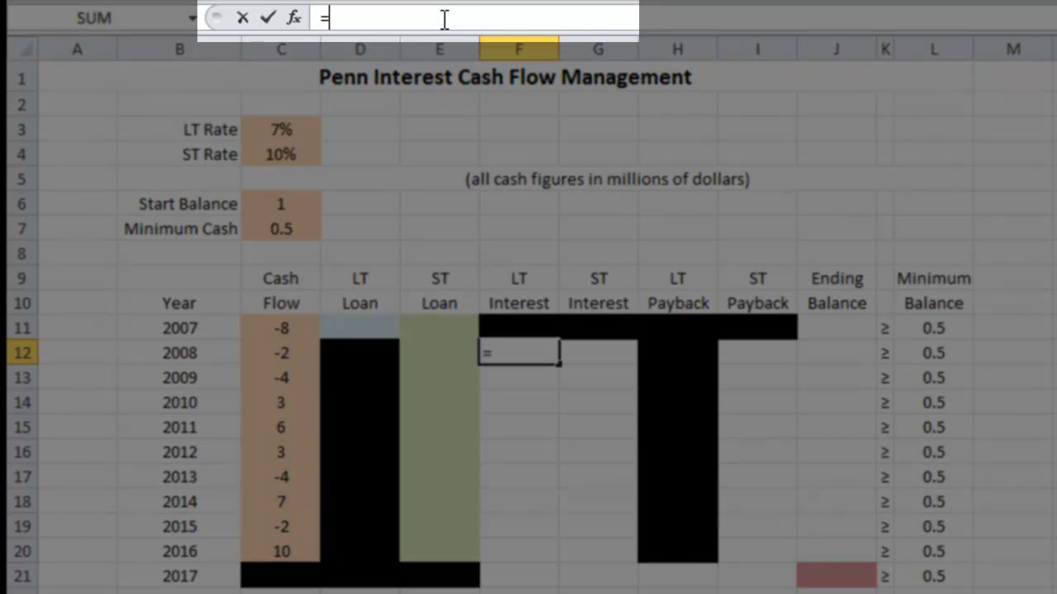
{"action": "type", "text": "-LT"}
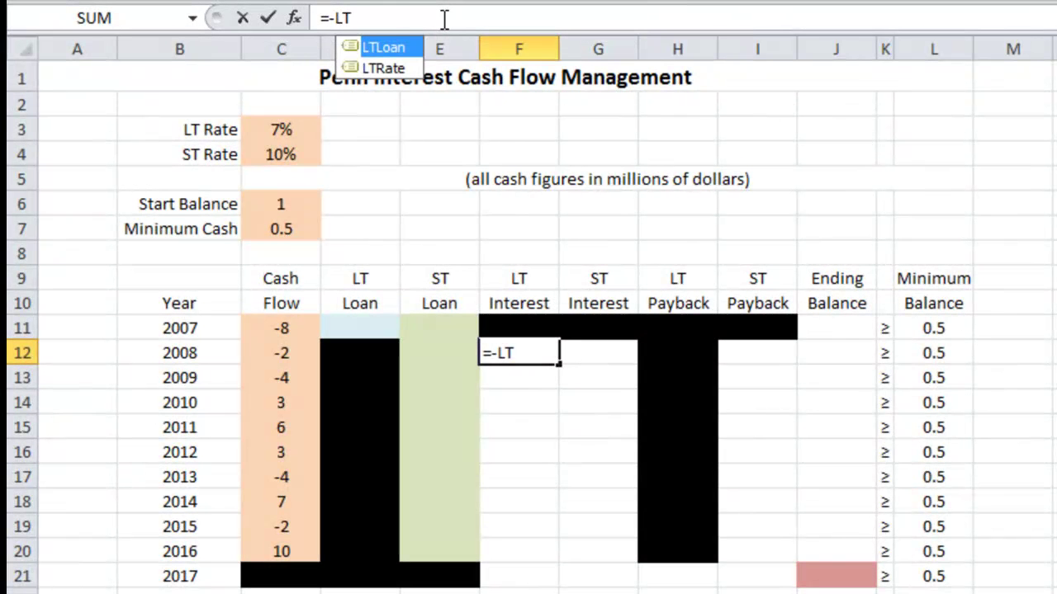
{"action": "type", "text": "R"}
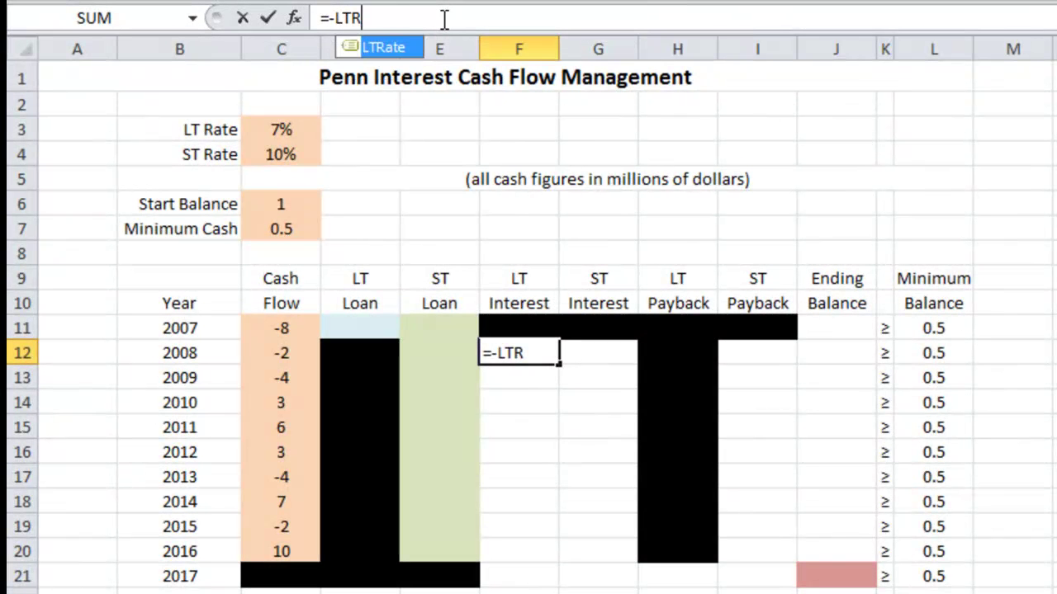
{"action": "double_click", "coordinate": [387, 47]}
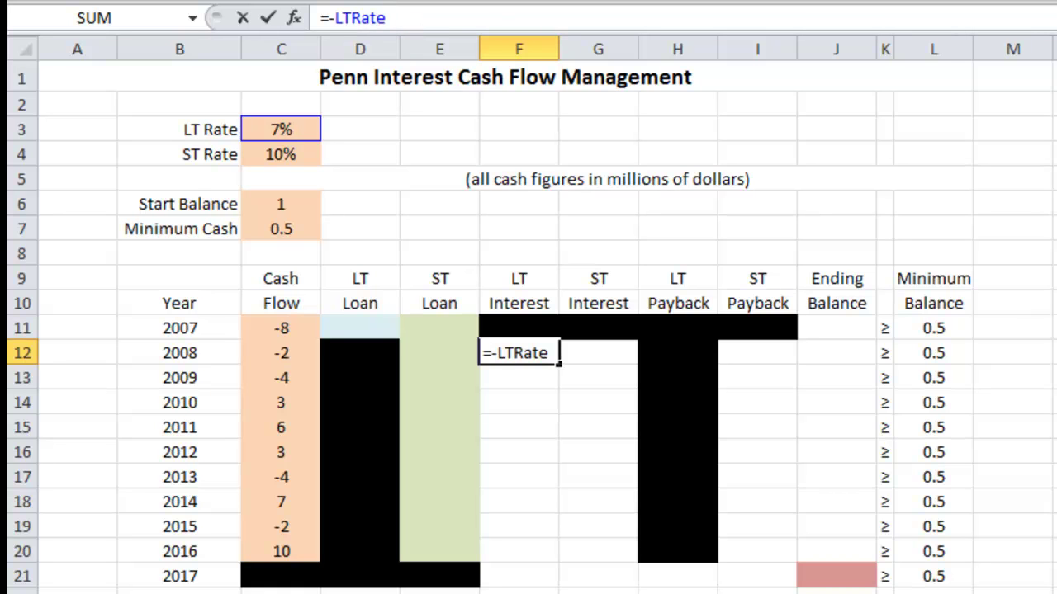
{"action": "type", "text": "*"}
{"action": "type", "text": "LT"}
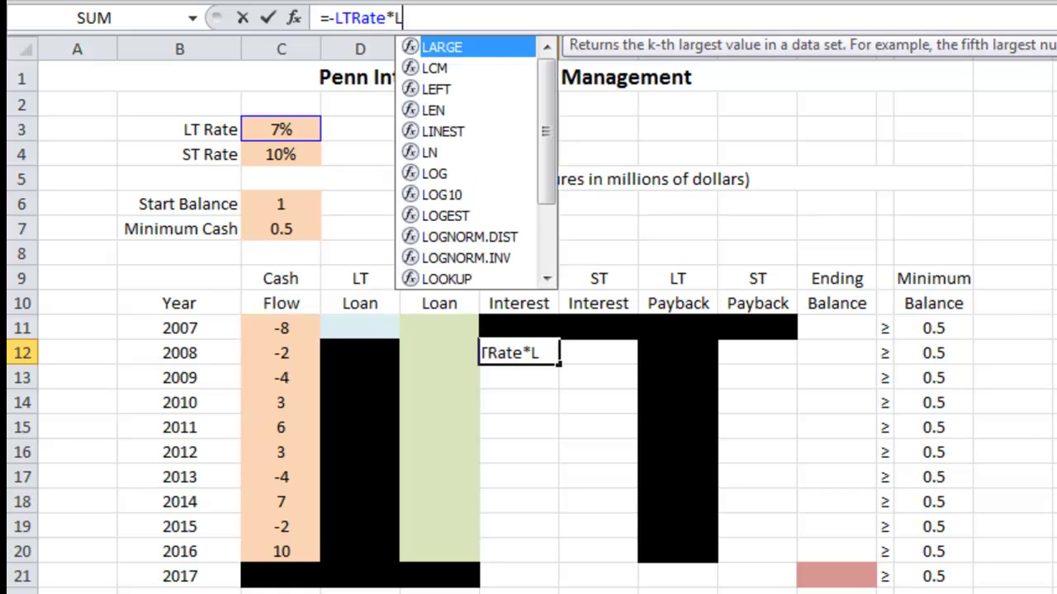
{"action": "type", "text": "L"}
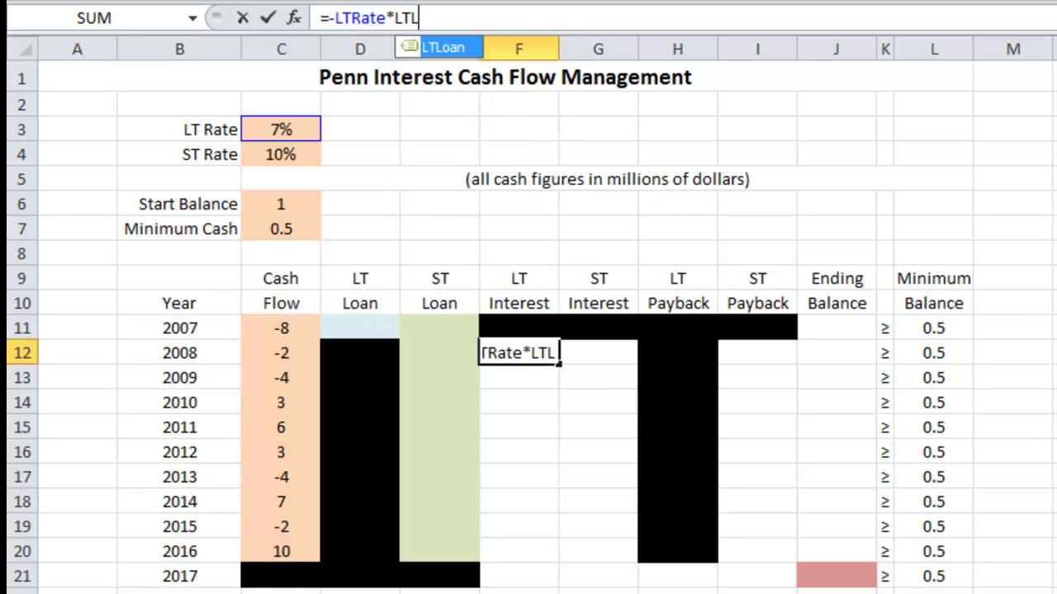
{"action": "double_click", "coordinate": [451, 45]}
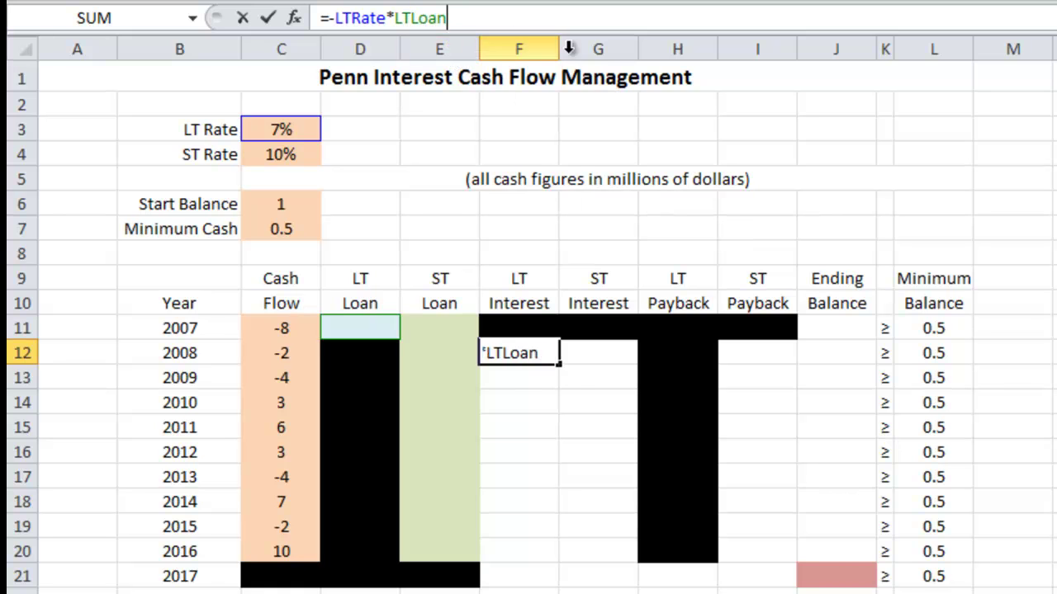
{"action": "key", "text": "Return"}
- Copy the 2008 LT Interest formula down through 2017 (F13:F21)
{"action": "left_click", "coordinate": [525, 355]}
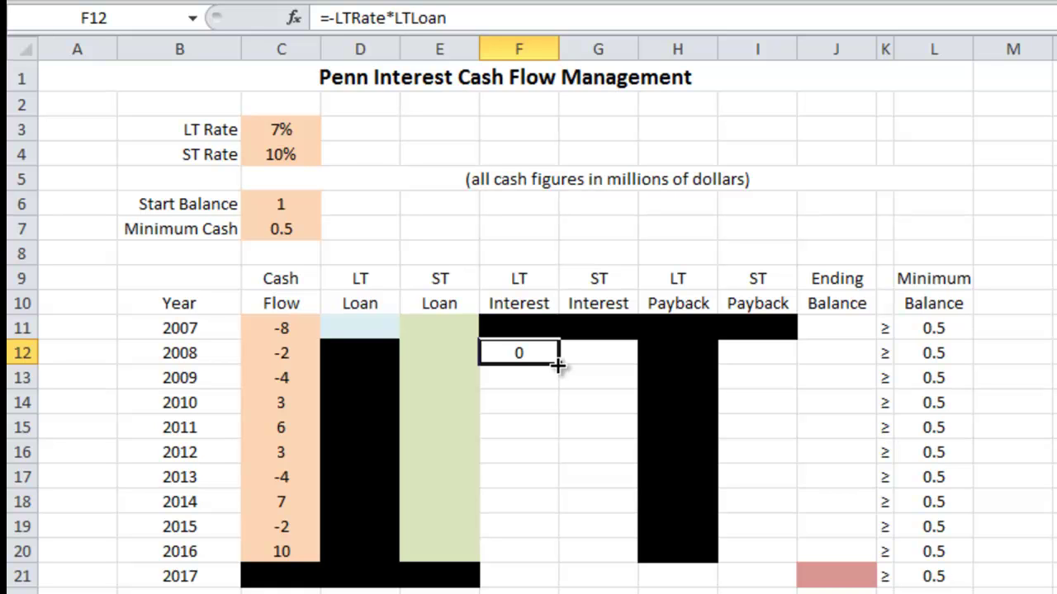
{"action": "left_click_drag", "start_coordinate": [558, 365], "coordinate": [550, 582]}
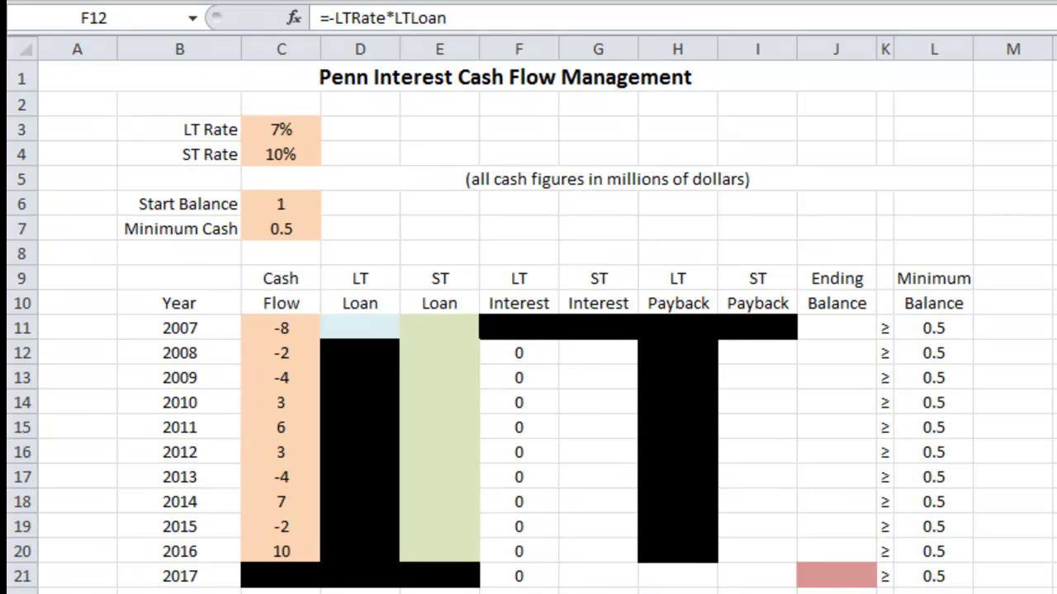
- Enter the formula =-STRate*E11 as the 2008 ST Interest in cell G12, using the existing STRate range name
{"action": "left_click", "coordinate": [590, 353]}
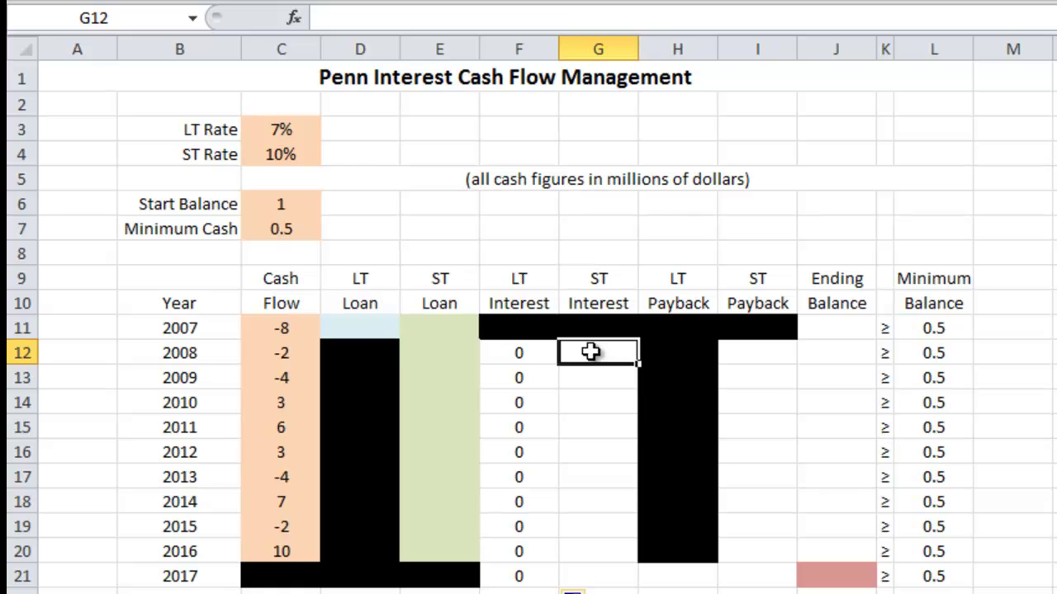
{"action": "left_click", "coordinate": [439, 325]}
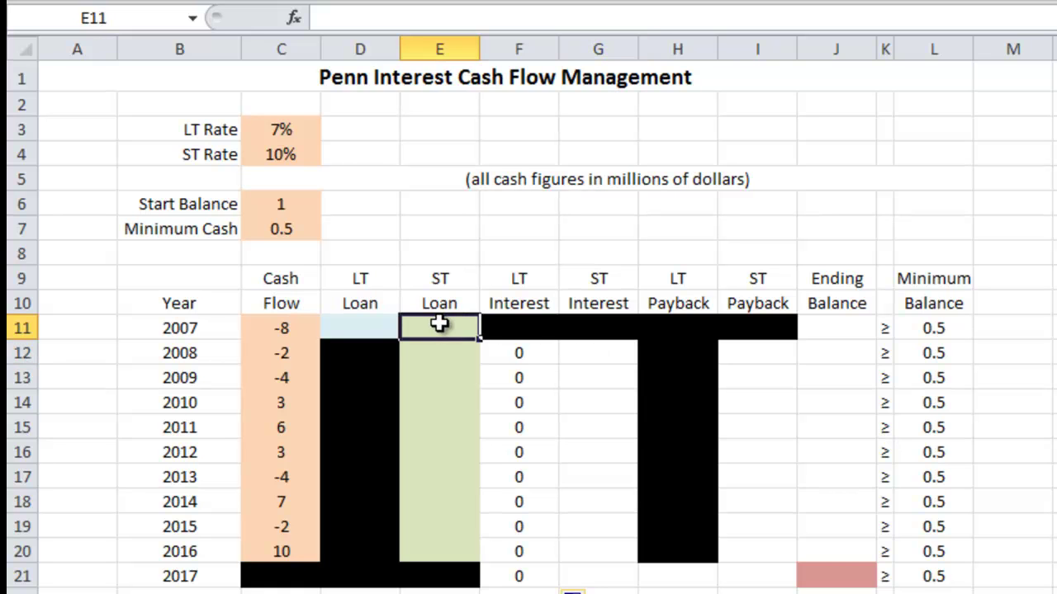
{"action": "left_click", "coordinate": [588, 353]}
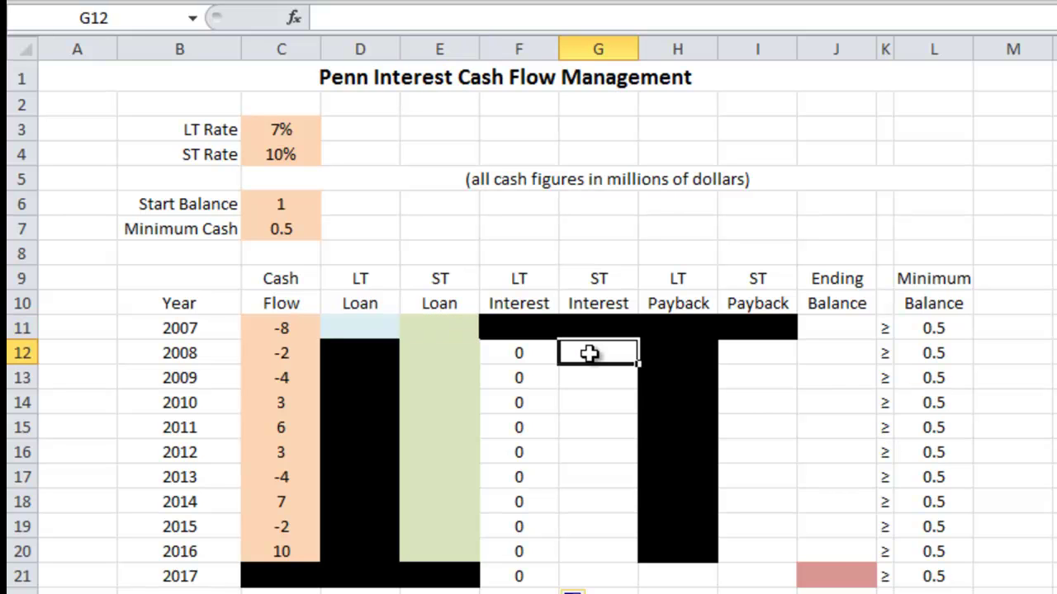
{"action": "left_click", "coordinate": [486, 24]}
{"action": "type", "text": "="}
{"action": "type", "text": "ST"}
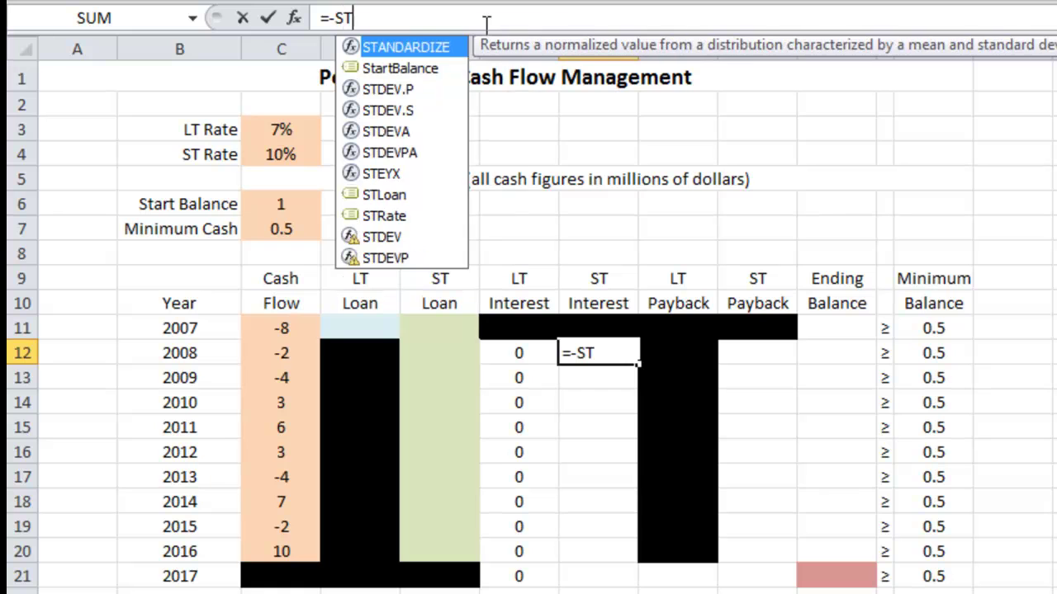
{"action": "type", "text": "R"}
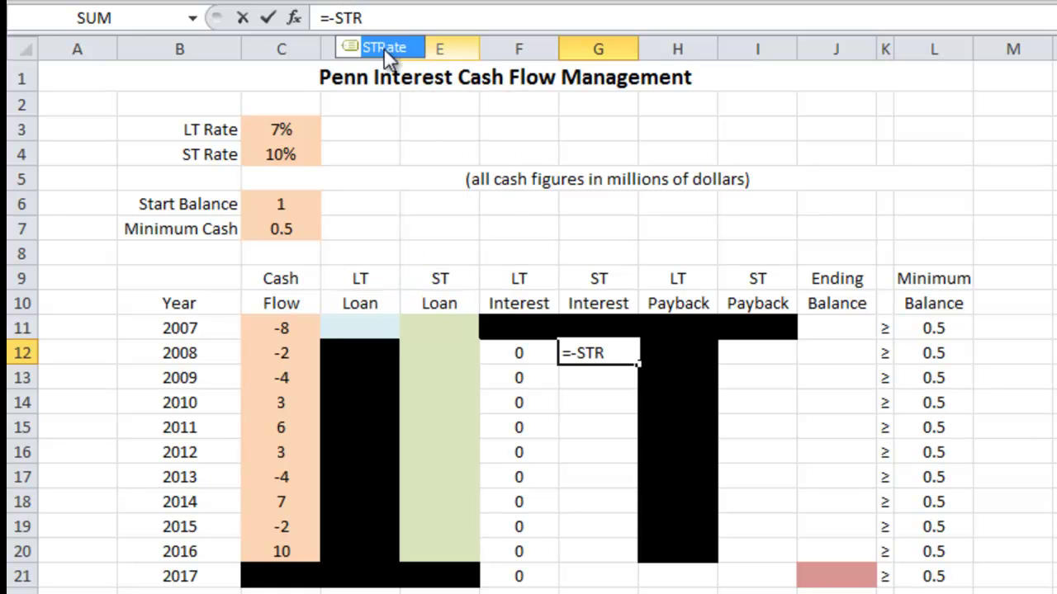
{"action": "double_click", "coordinate": [413, 44]}
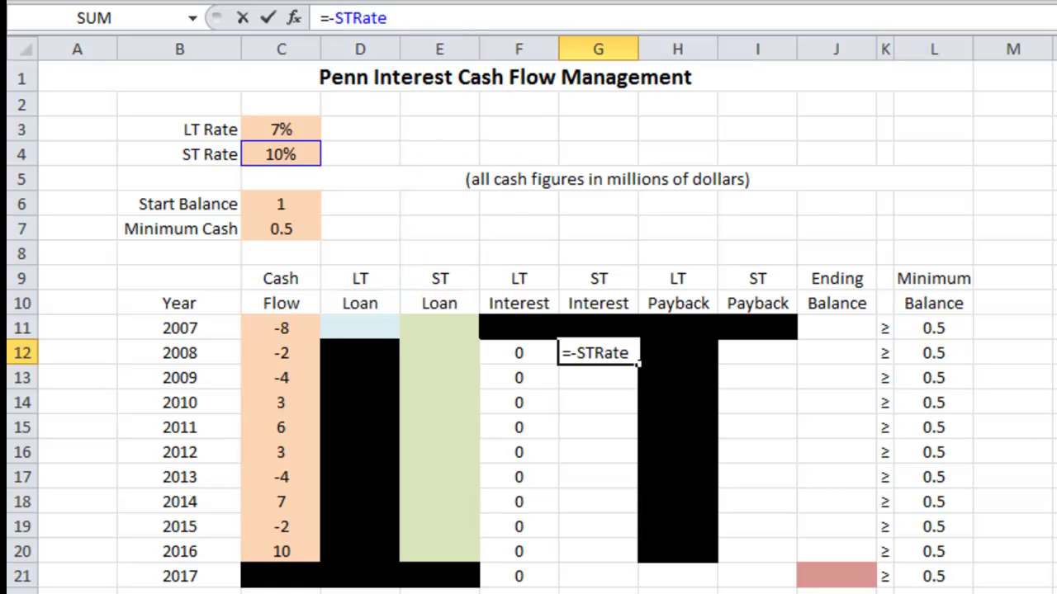
{"action": "type", "text": "*"}
{"action": "left_click", "coordinate": [437, 327]}
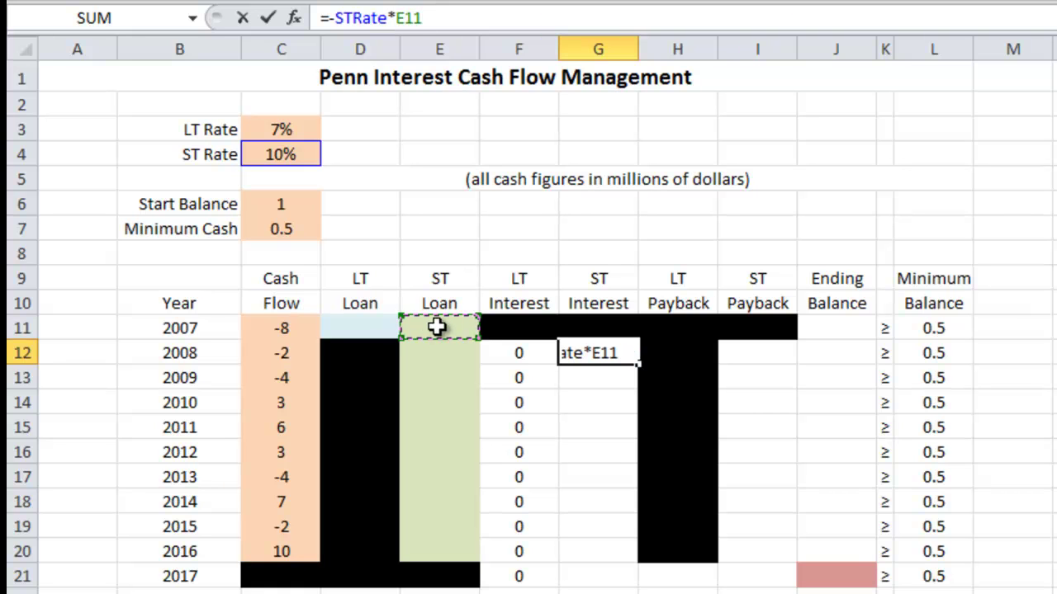
{"action": "key", "text": "Return"}
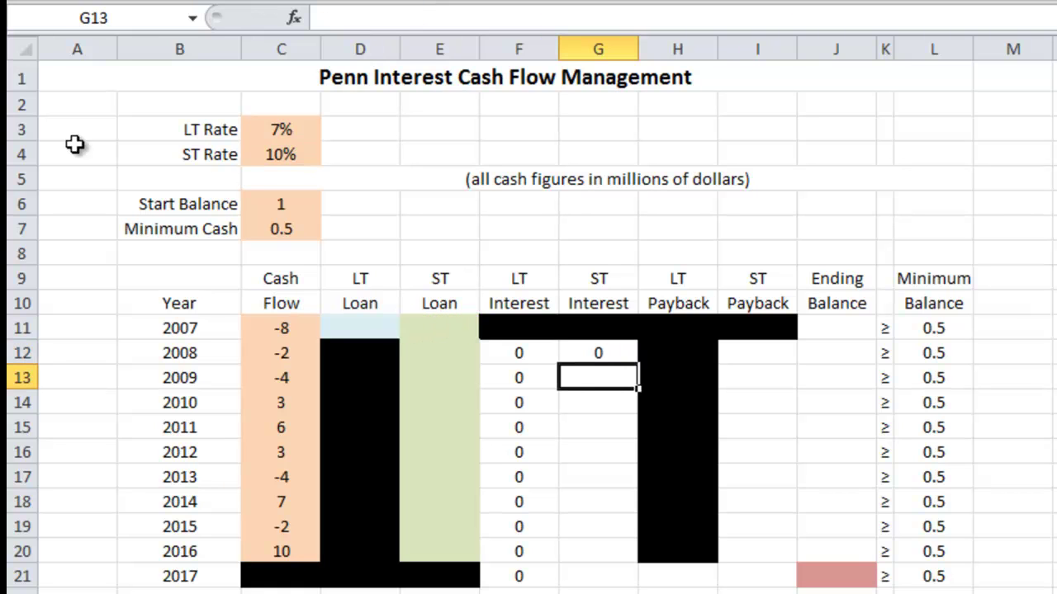
- Copy the 2008 ST Interest formula down through 2017 (G13:G21) and check the cell references in the copies
{"action": "left_click", "coordinate": [582, 352]}
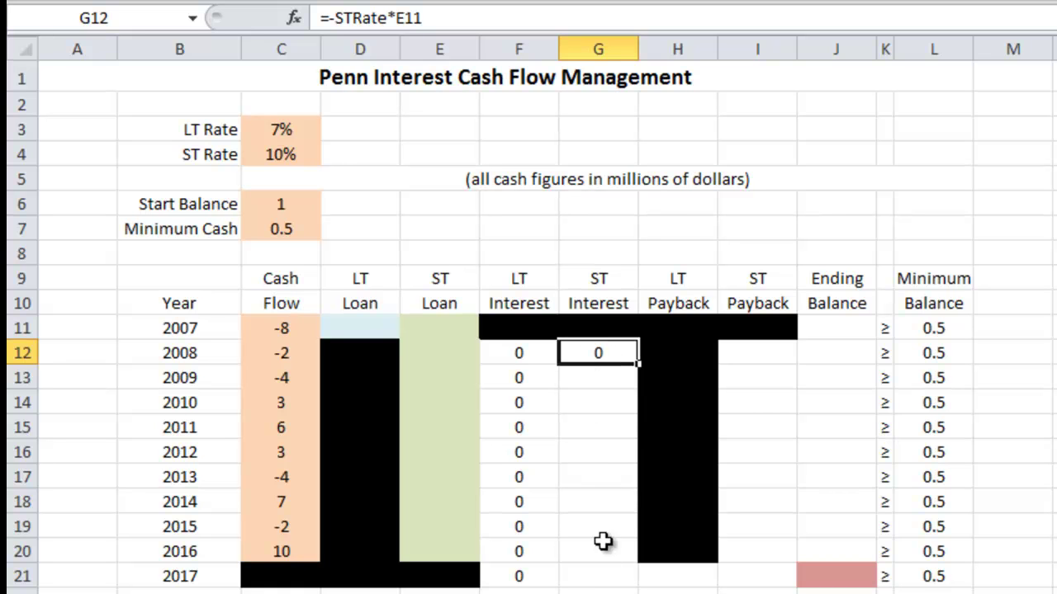
{"action": "left_click_drag", "start_coordinate": [638, 361], "coordinate": [621, 575]}
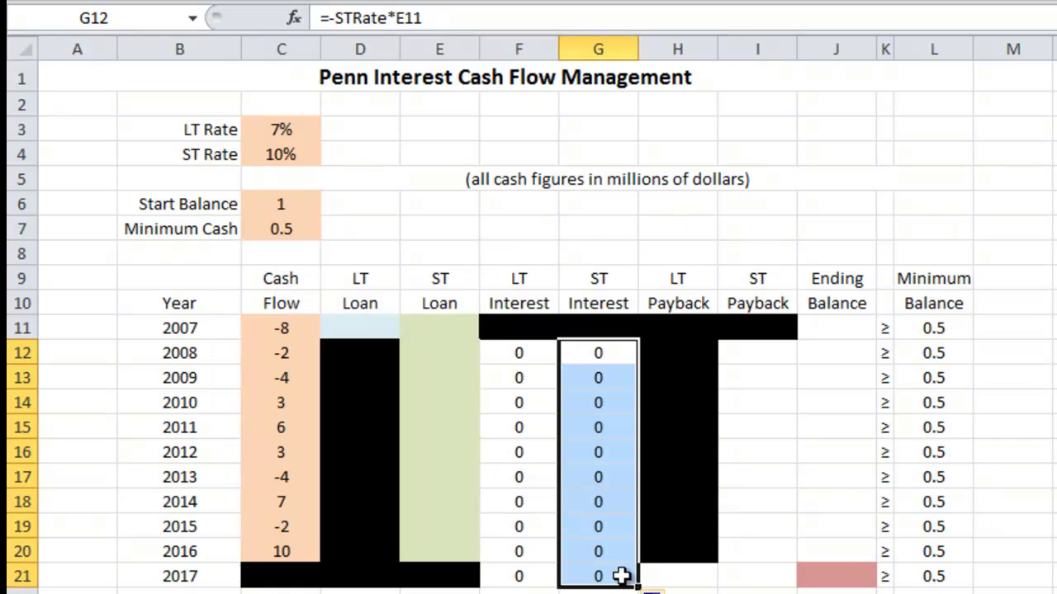
{"action": "left_click", "coordinate": [599, 353]}
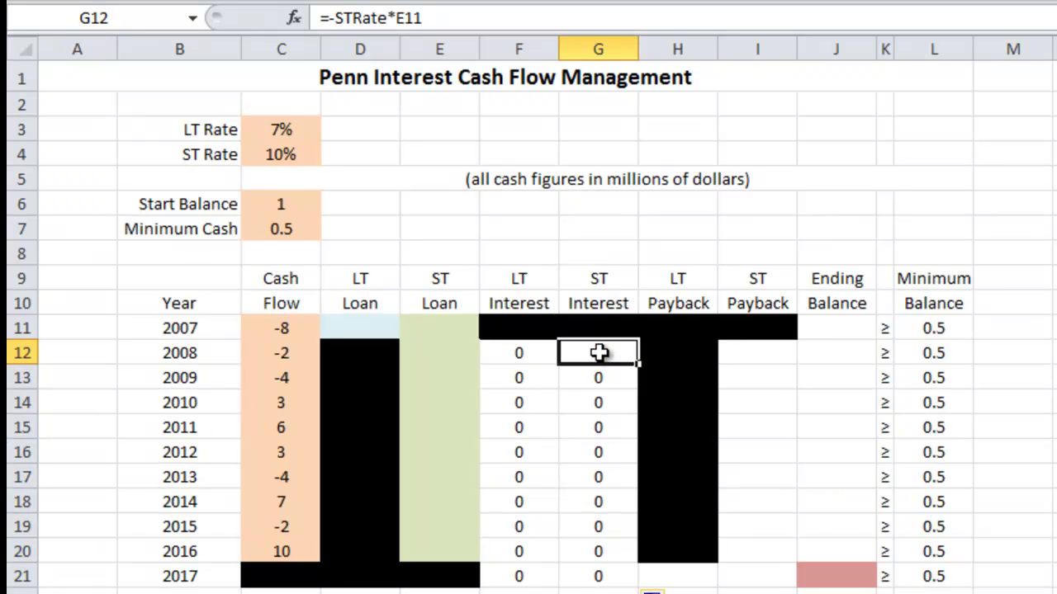
{"action": "key", "text": "Down"}
{"action": "key", "text": "Down"}
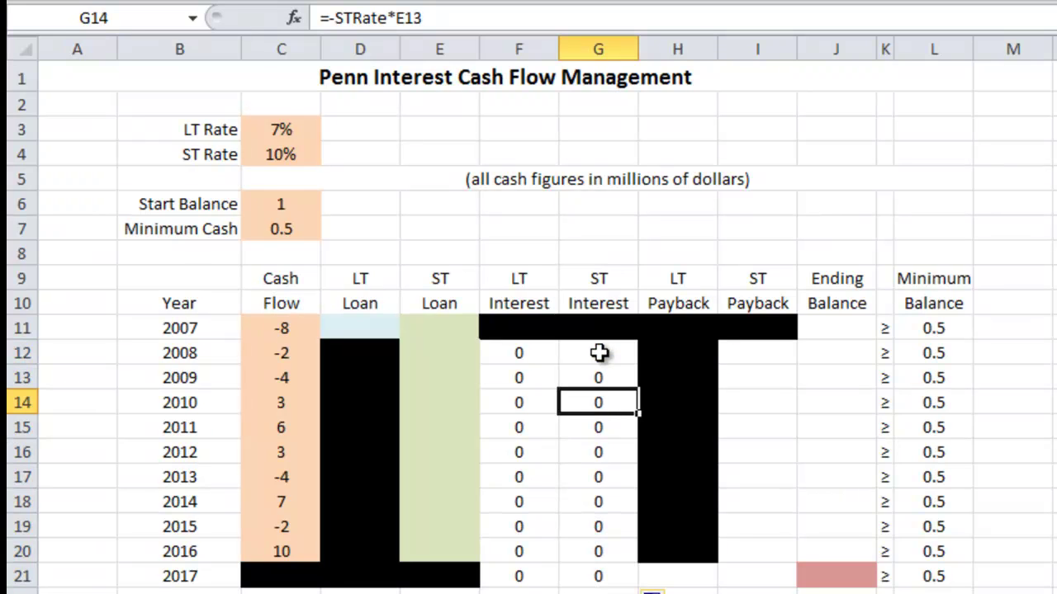
{"action": "key", "text": "Down"}
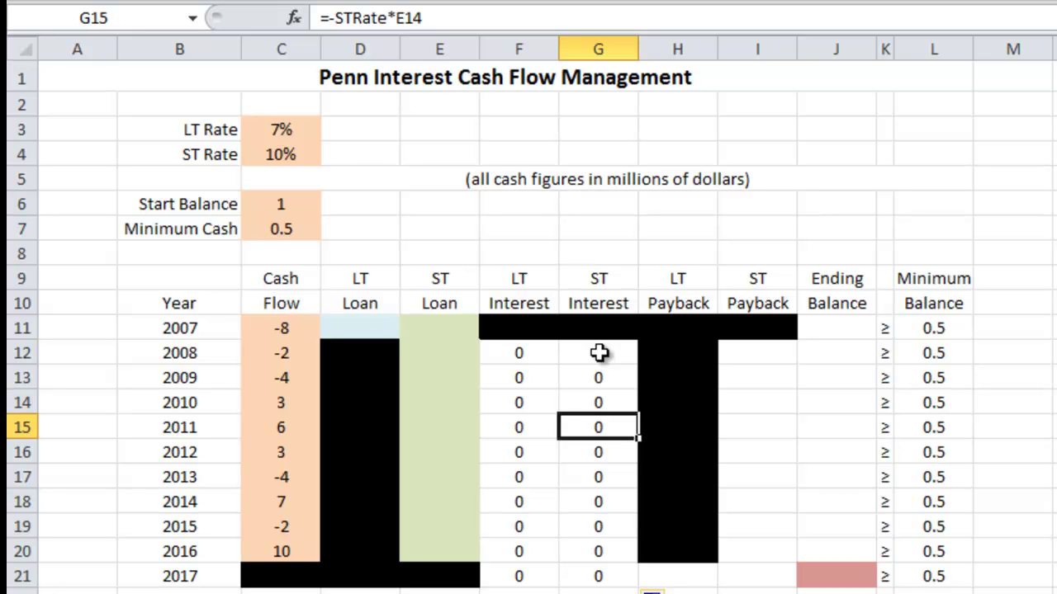
{"action": "left_click", "coordinate": [606, 576]}
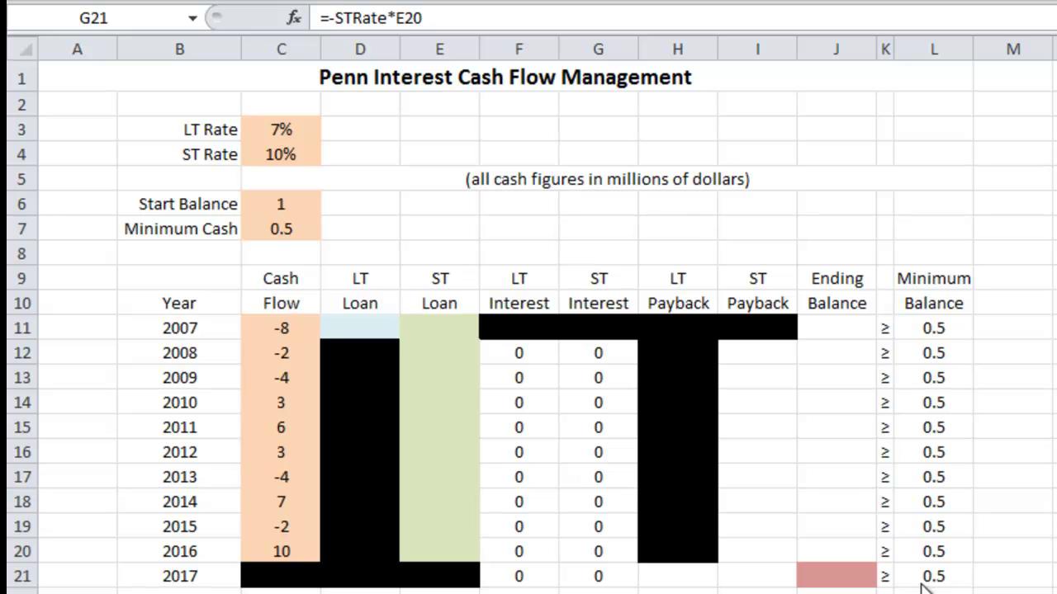
{"action": "key", "text": "F2"}
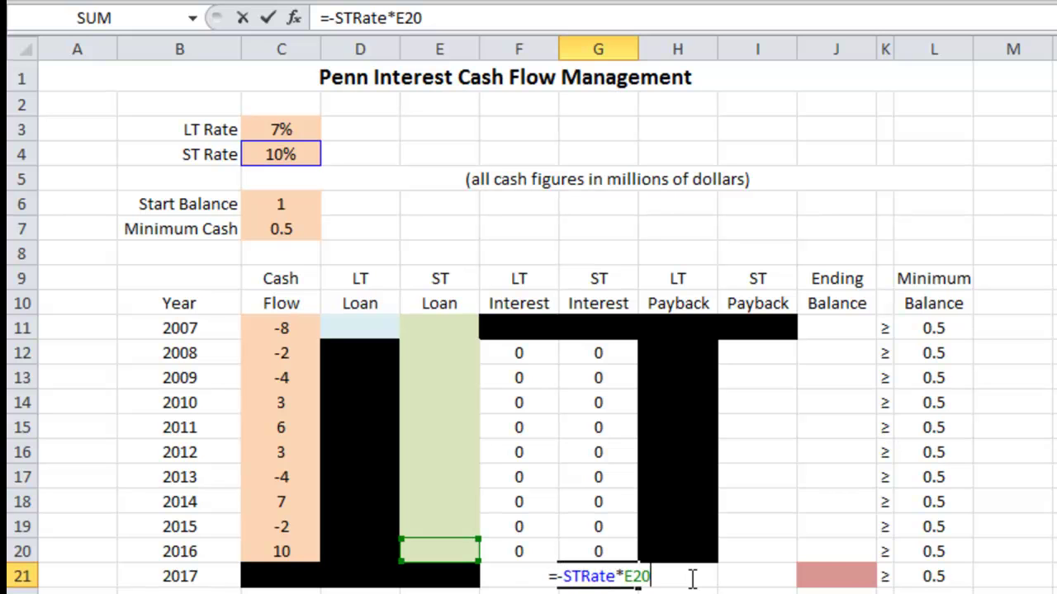
{"action": "left_click", "coordinate": [743, 593]}
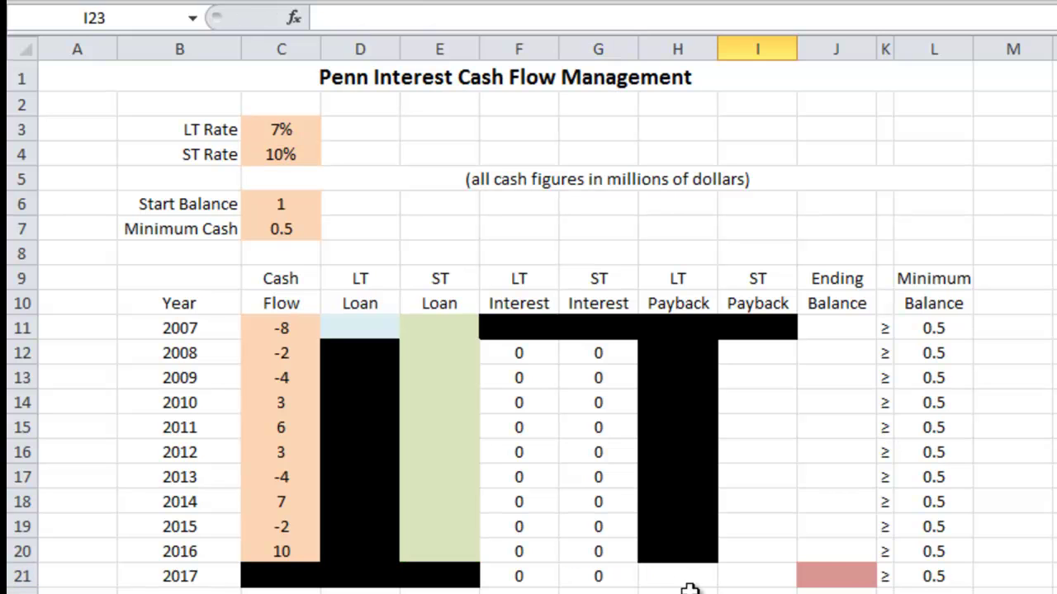
- Enter the formula -LTLoan as the 2017 LT Payback in cell H21, using the existing range name
{"action": "left_click", "coordinate": [693, 584]}
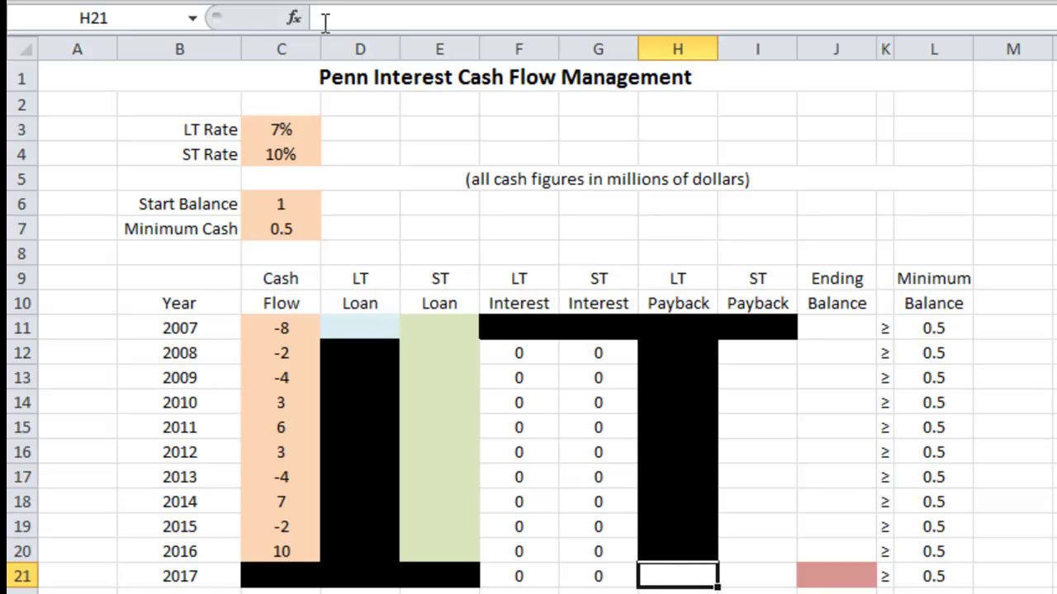
{"action": "left_click", "coordinate": [359, 22]}
{"action": "type", "text": "-LT"}
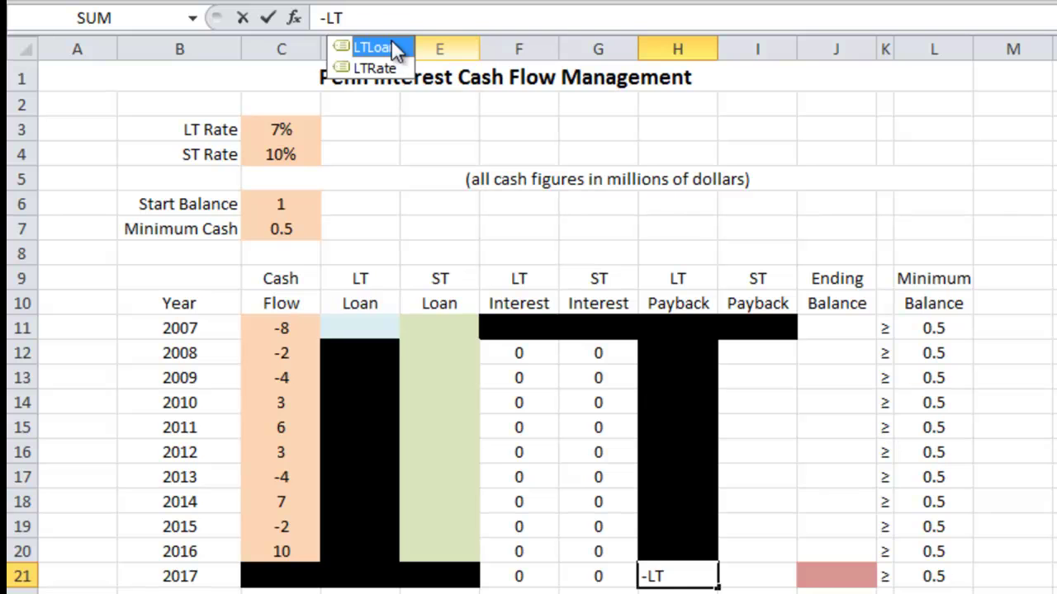
{"action": "double_click", "coordinate": [388, 47]}
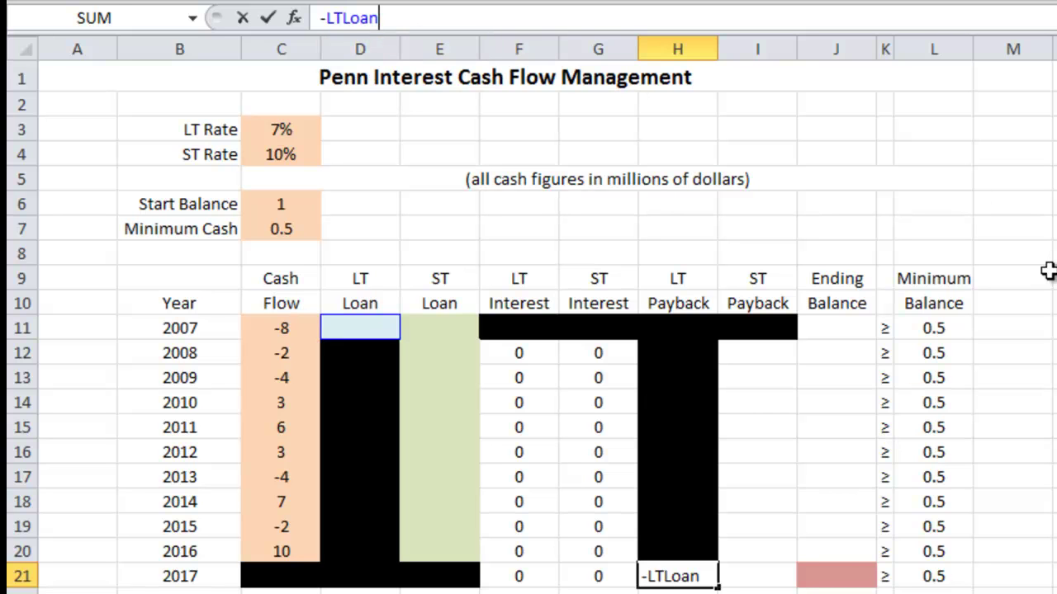
{"action": "key", "text": "Return"}
{"action": "left_click", "coordinate": [1053, 574]}
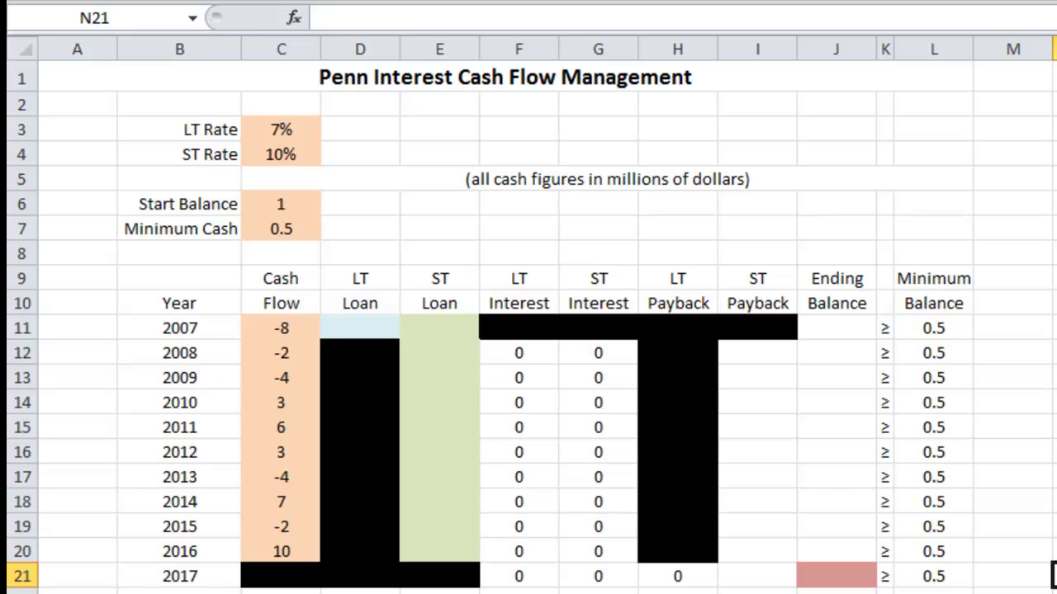
- Enter the formula -E11 as the 2008 ST Payback in cell I12, referencing the 2007 ST Loan
{"action": "left_click", "coordinate": [758, 353]}
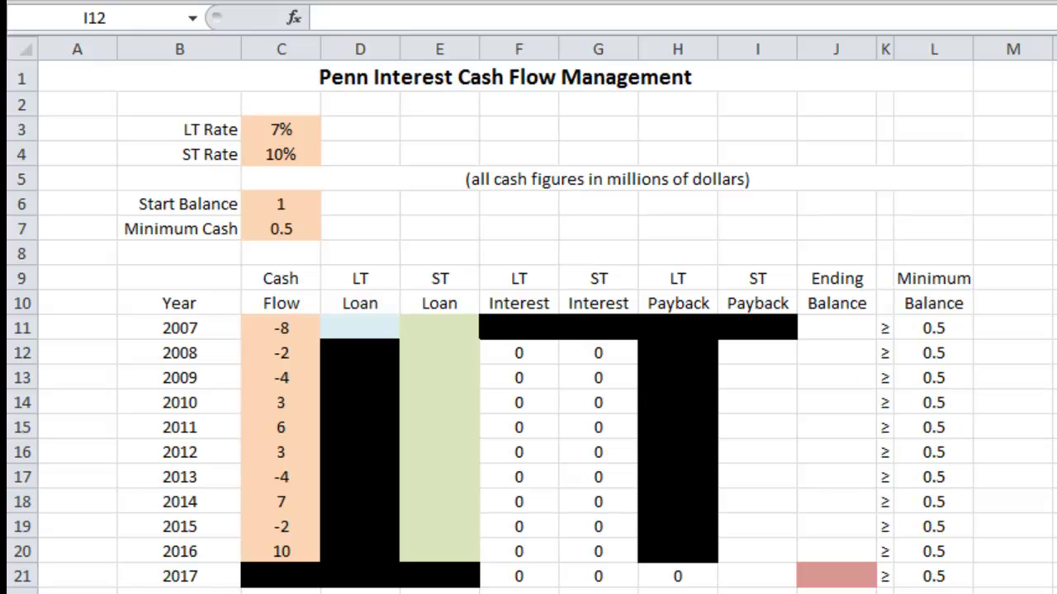
{"action": "left_click", "coordinate": [768, 351]}
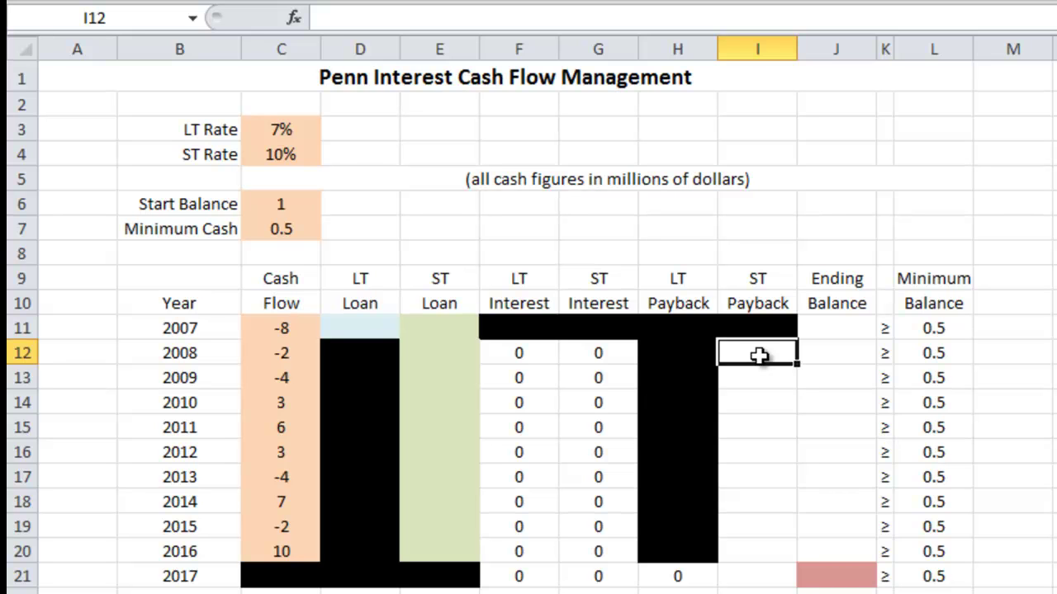
{"action": "type", "text": "-"}
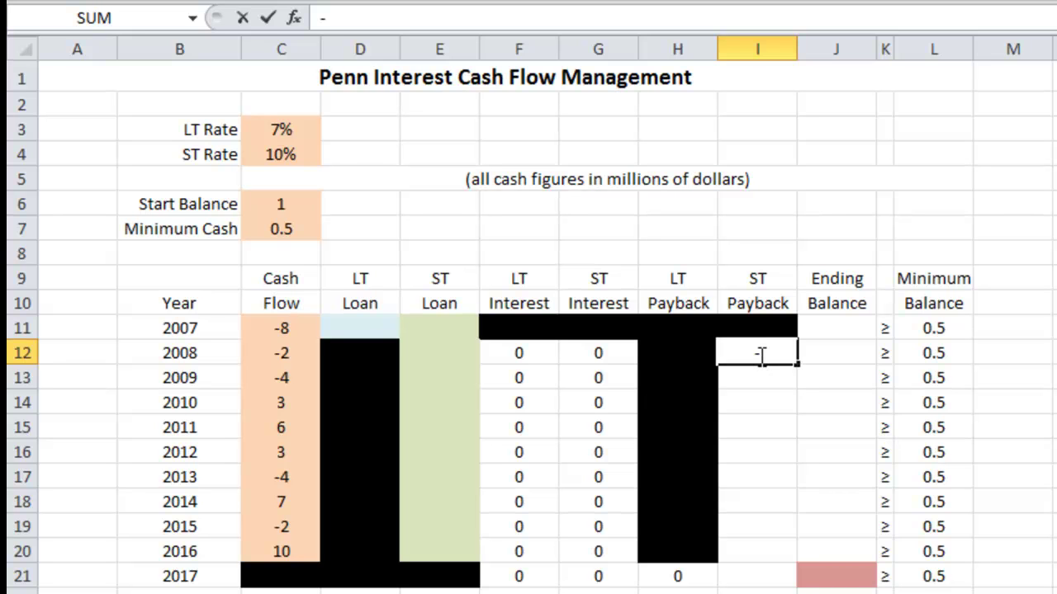
{"action": "left_click", "coordinate": [438, 330]}
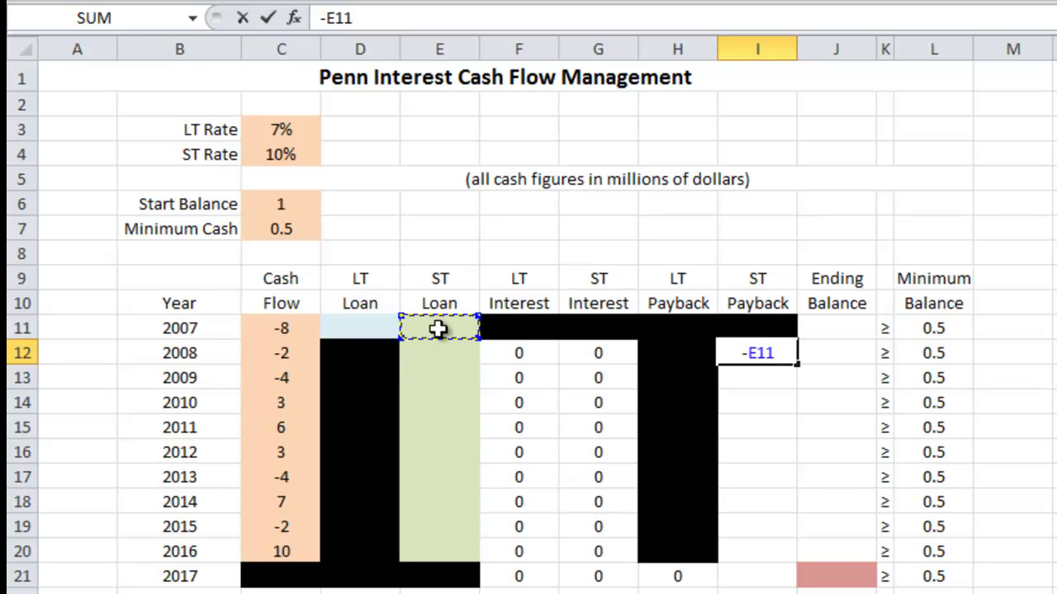
{"action": "key", "text": "Return"}
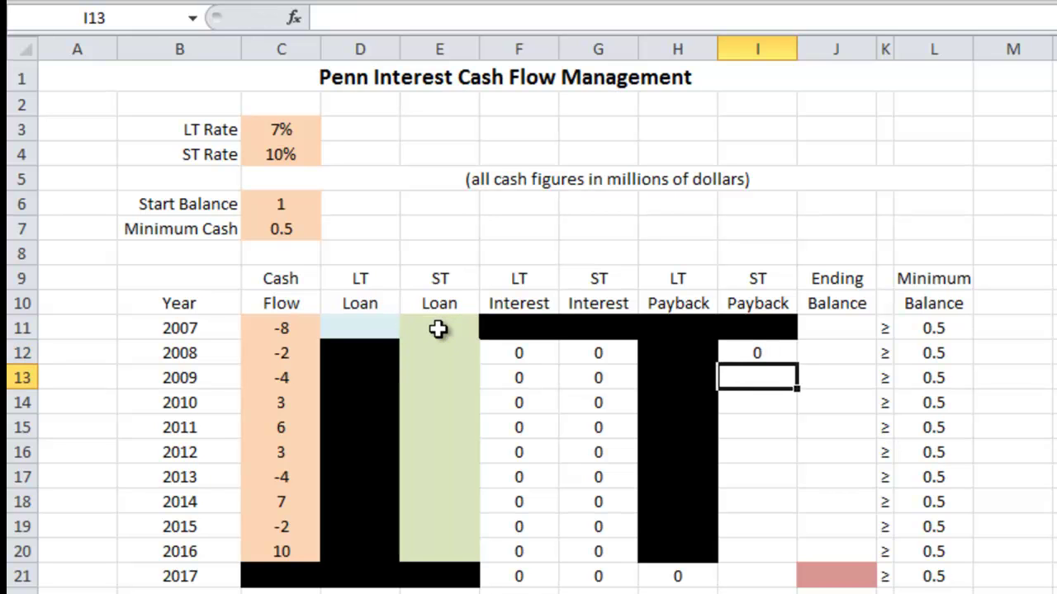
- Copy the 2008 ST Payback formula down through 2017 (I13:I21) and check the cell references in the copies
{"action": "left_click", "coordinate": [745, 353]}
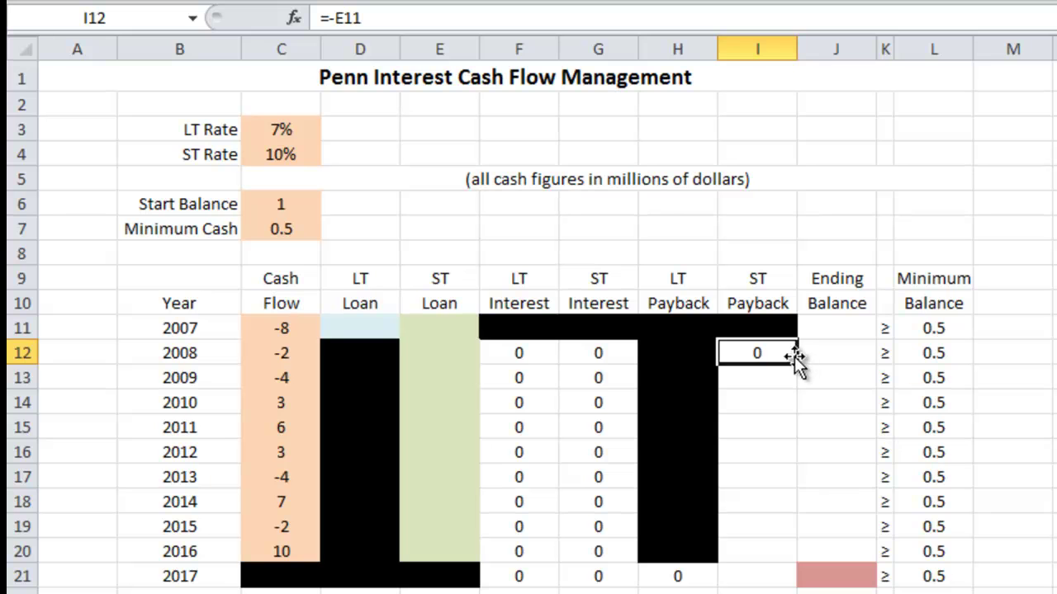
{"action": "left_click_drag", "start_coordinate": [798, 363], "coordinate": [795, 583]}
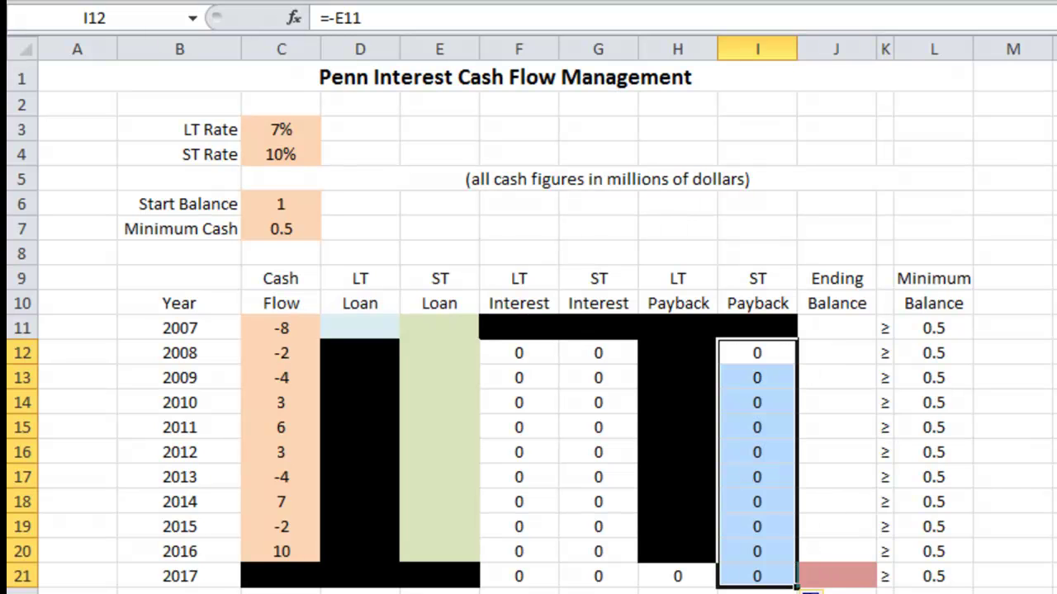
{"action": "left_click", "coordinate": [754, 384]}
{"action": "left_click", "coordinate": [758, 428]}
{"action": "left_click", "coordinate": [756, 442]}
{"action": "left_click", "coordinate": [758, 476]}
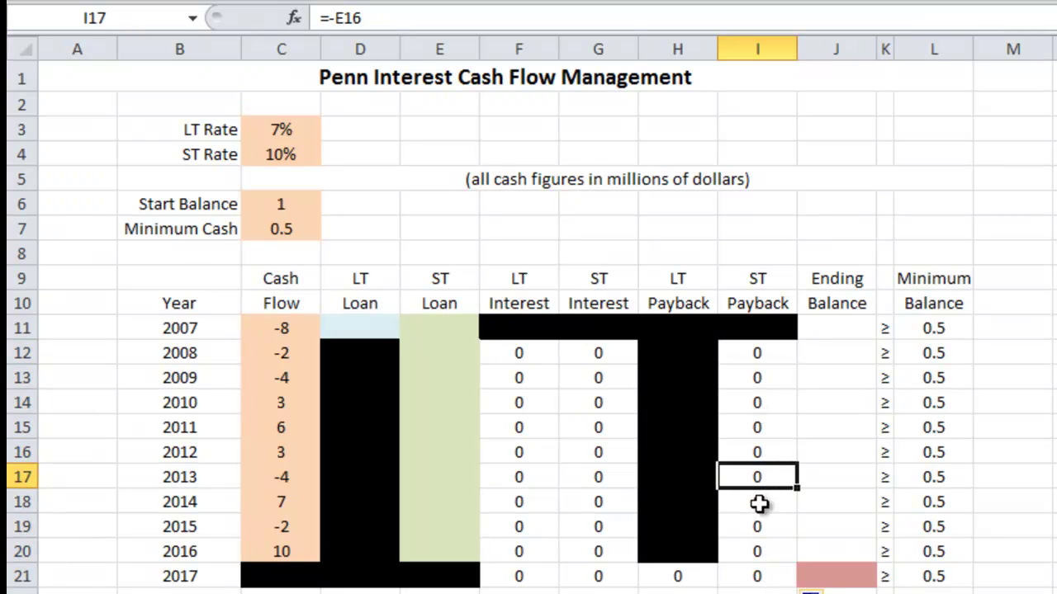
{"action": "left_click", "coordinate": [757, 504]}
{"action": "left_click", "coordinate": [753, 529]}
{"action": "left_click", "coordinate": [749, 549]}
{"action": "left_click", "coordinate": [750, 575]}
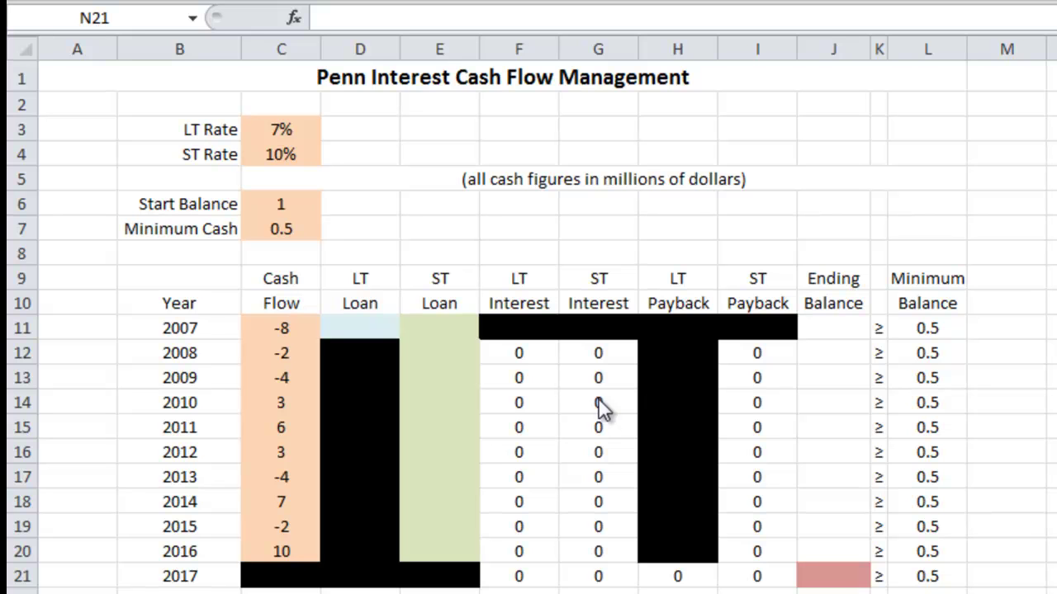
- Enter the formula =StartBalance+SUM(C11:I11) as the 2007 Ending Balance in cell J11, using the existing range name
{"action": "left_click", "coordinate": [820, 327]}
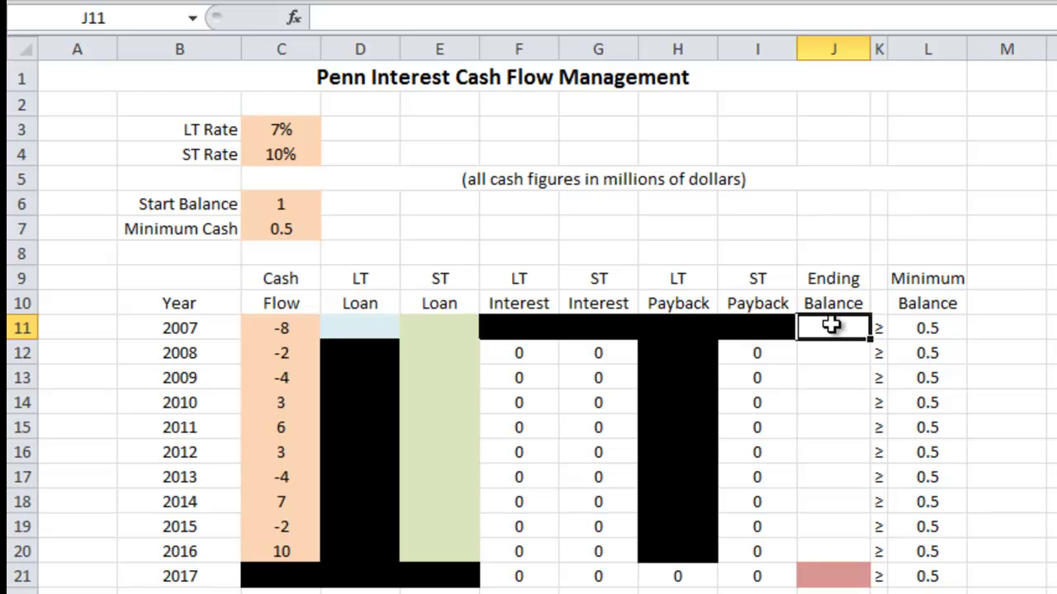
{"action": "left_click", "coordinate": [443, 25]}
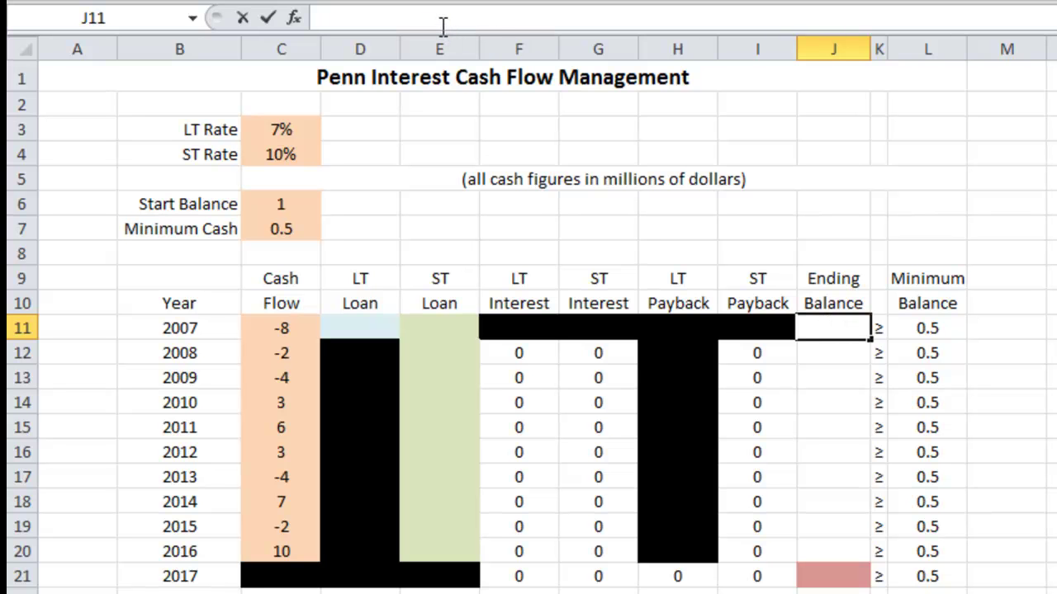
{"action": "type", "text": "="}
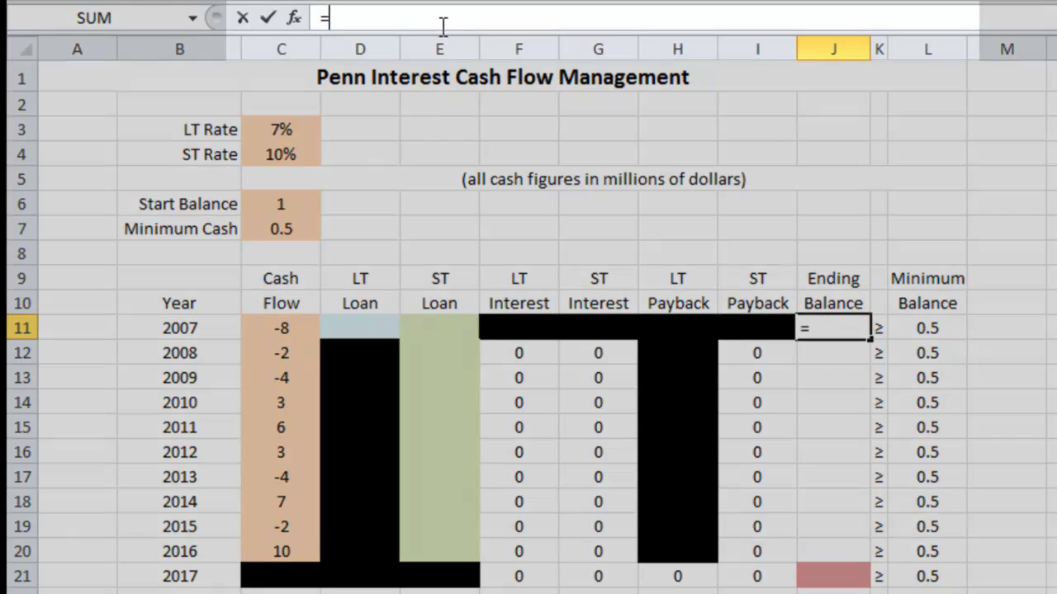
{"action": "type", "text": "s"}
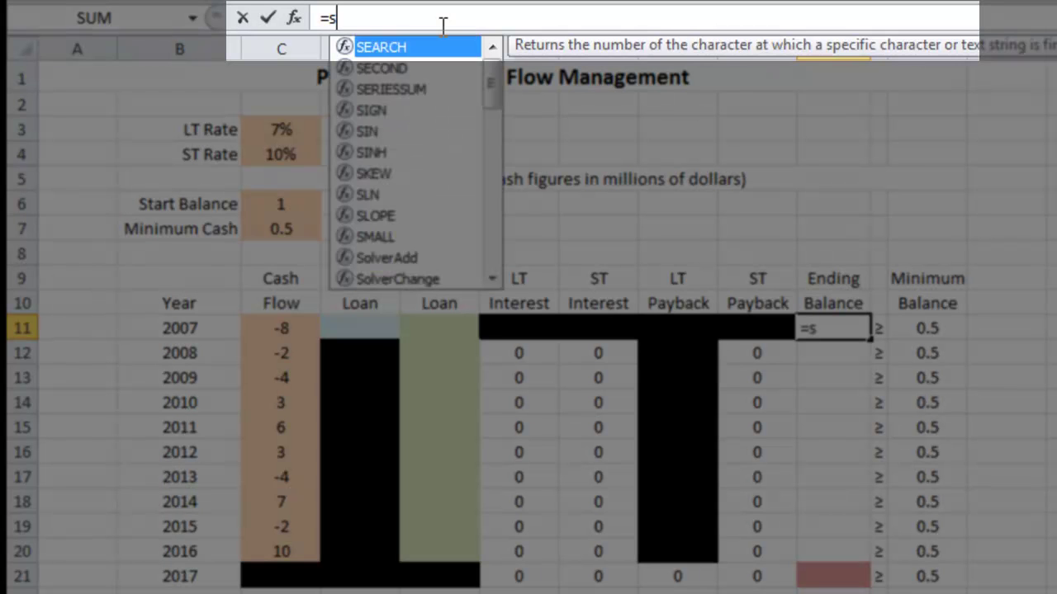
{"action": "type", "text": "tar"}
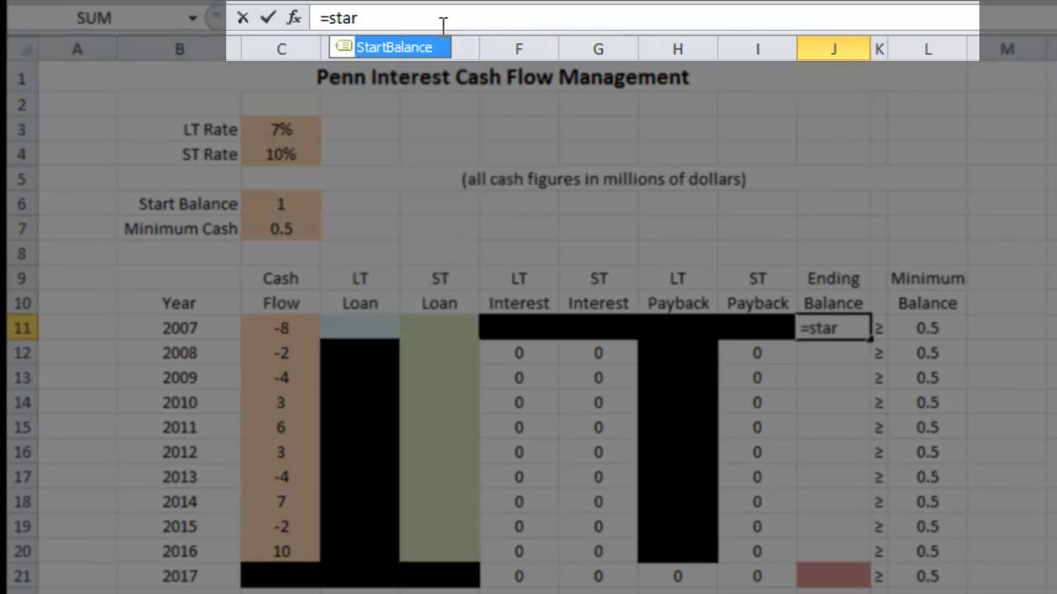
{"action": "double_click", "coordinate": [403, 48]}
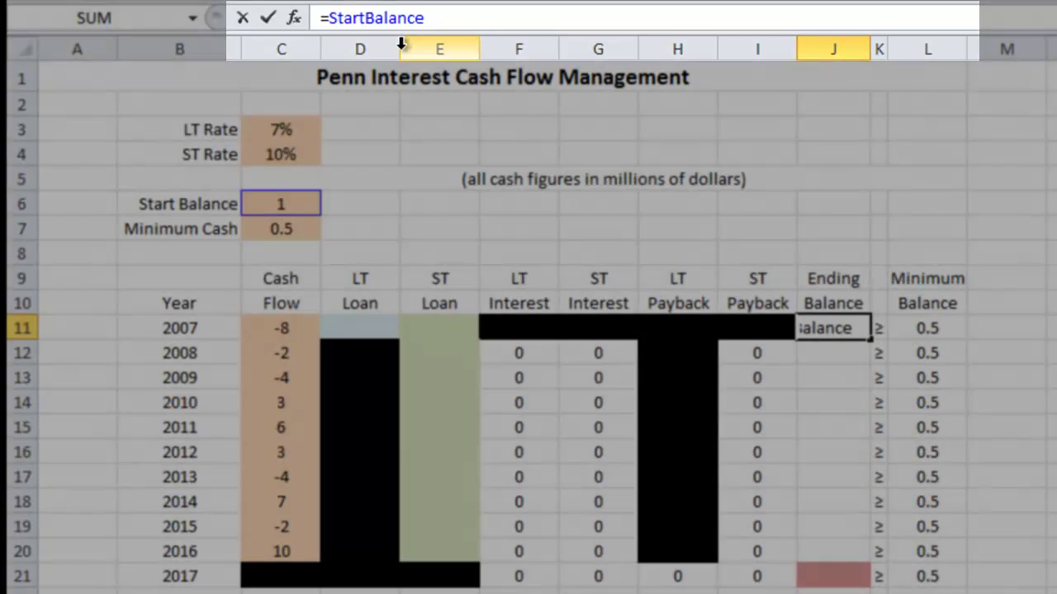
{"action": "type", "text": "+"}
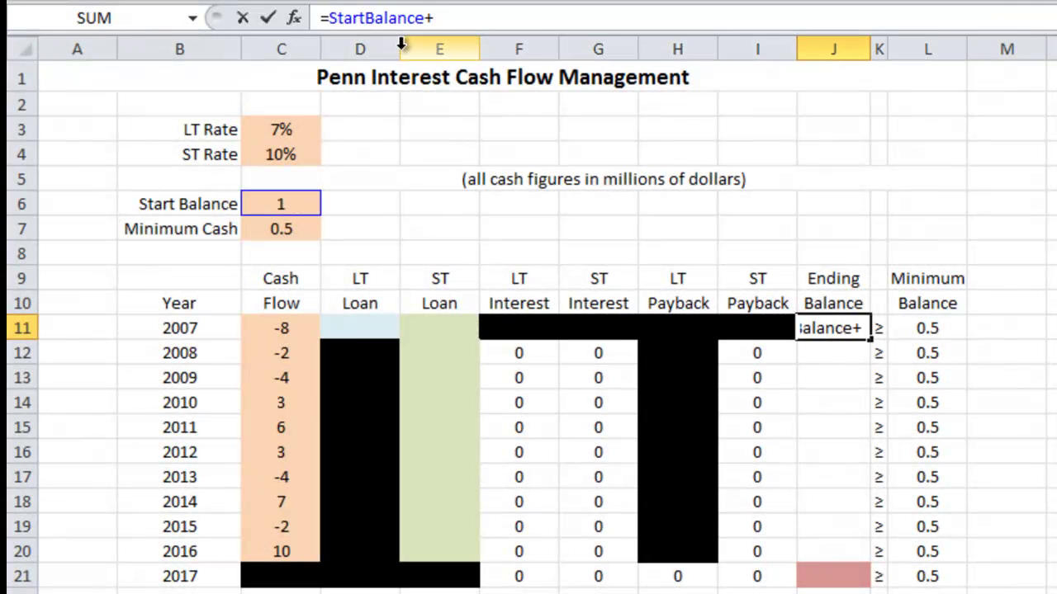
{"action": "type", "text": "SUM("}
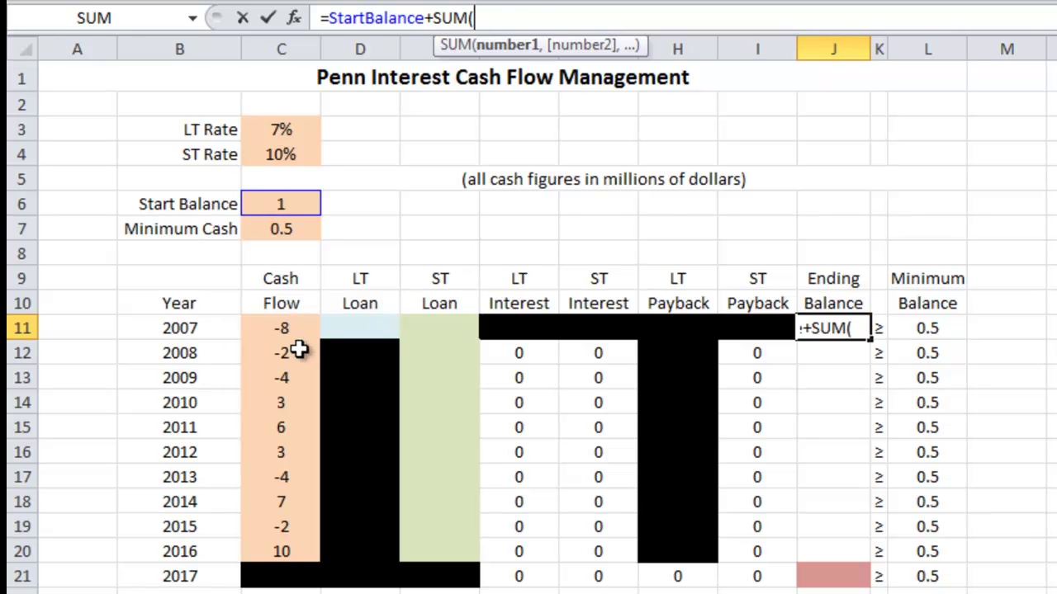
{"action": "left_click_drag", "start_coordinate": [273, 330], "coordinate": [730, 330]}
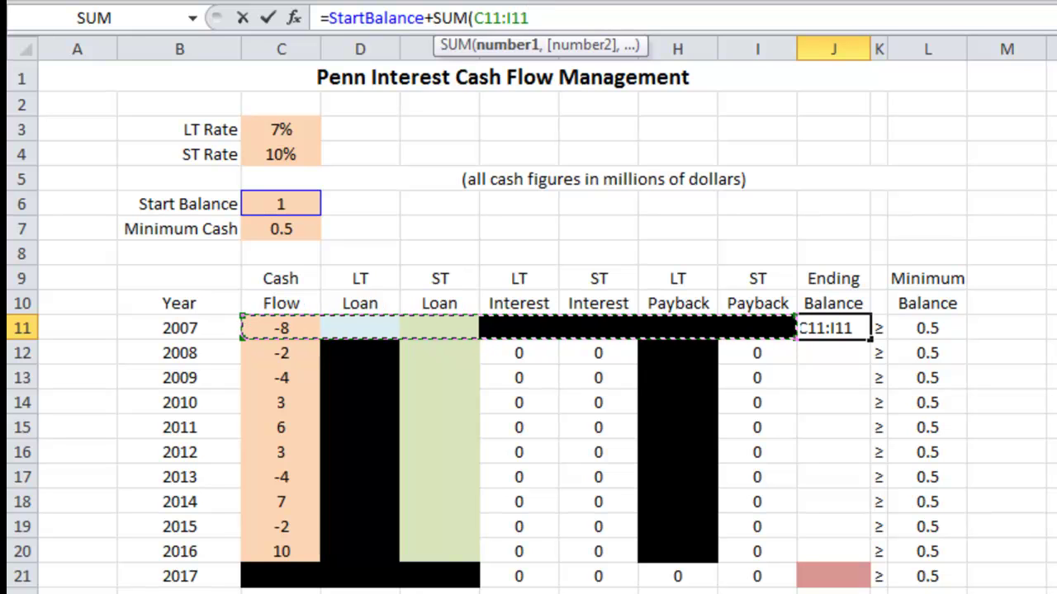
{"action": "type", "text": ")"}
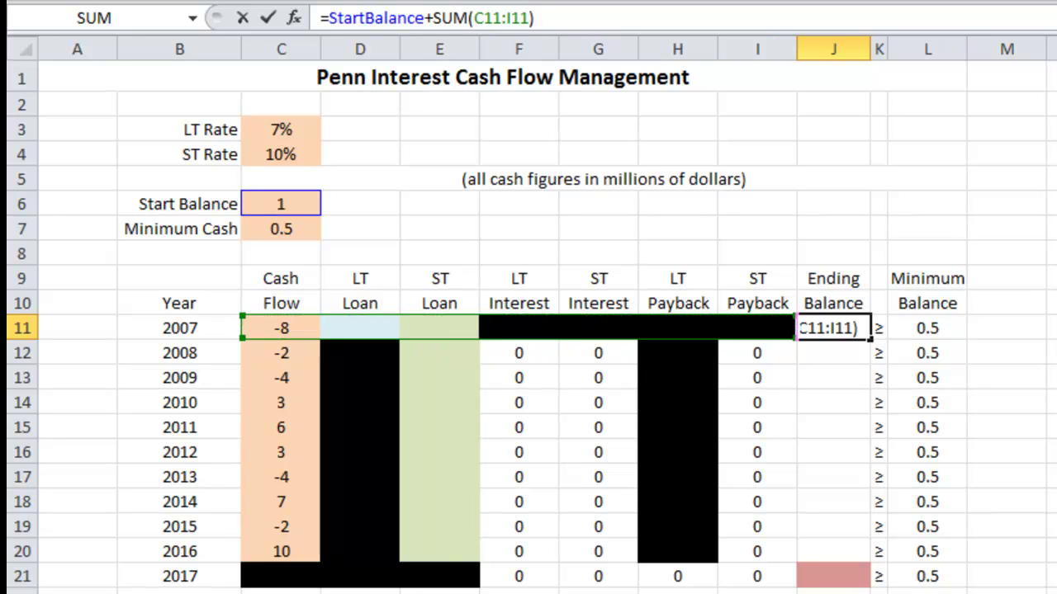
{"action": "key", "text": "Return"}
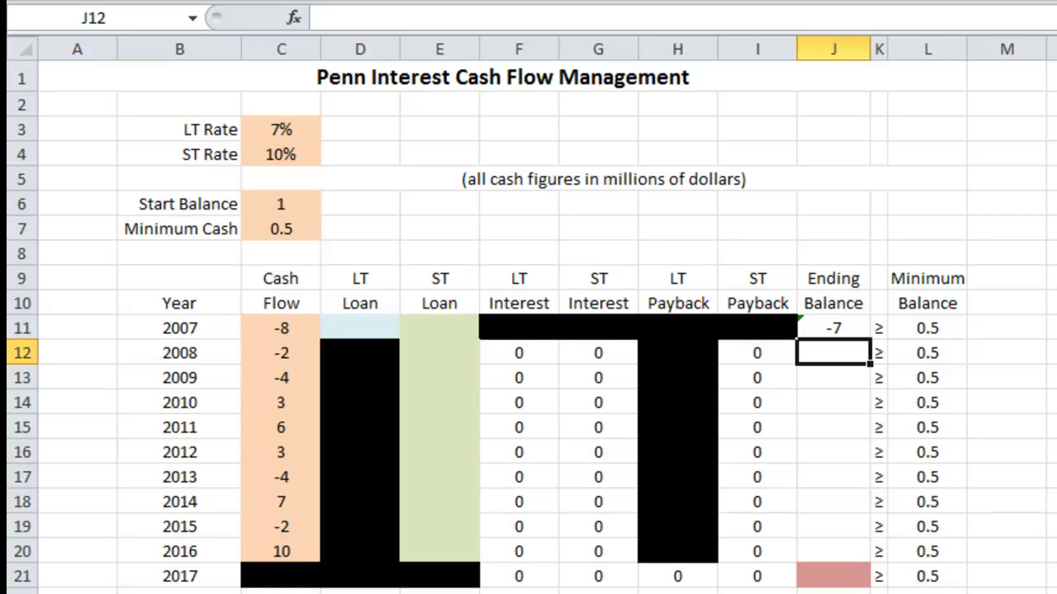
{"action": "left_click", "coordinate": [858, 330]}
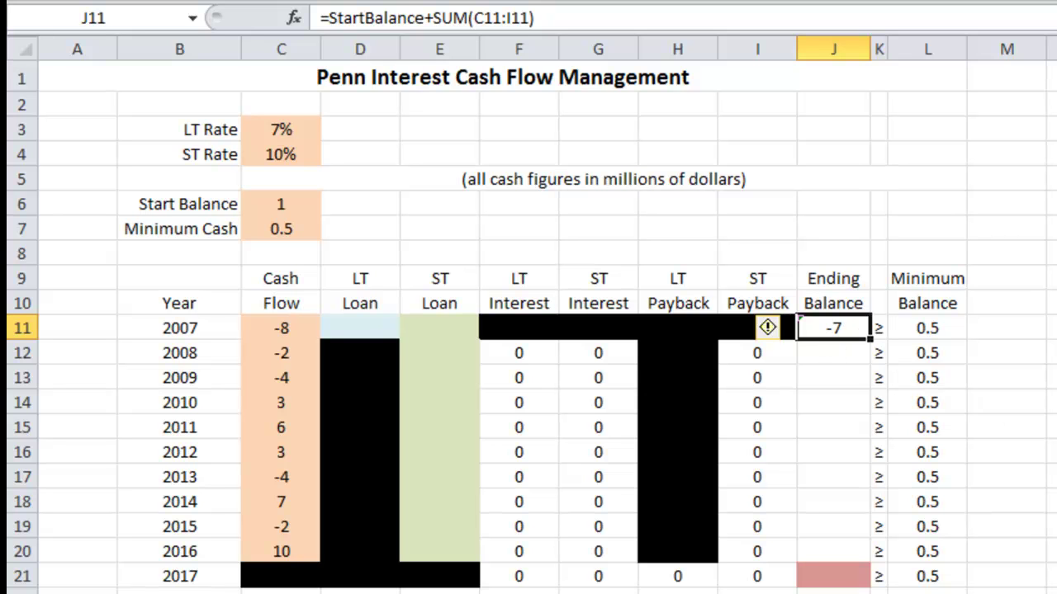
{"action": "left_click", "coordinate": [1052, 576]}
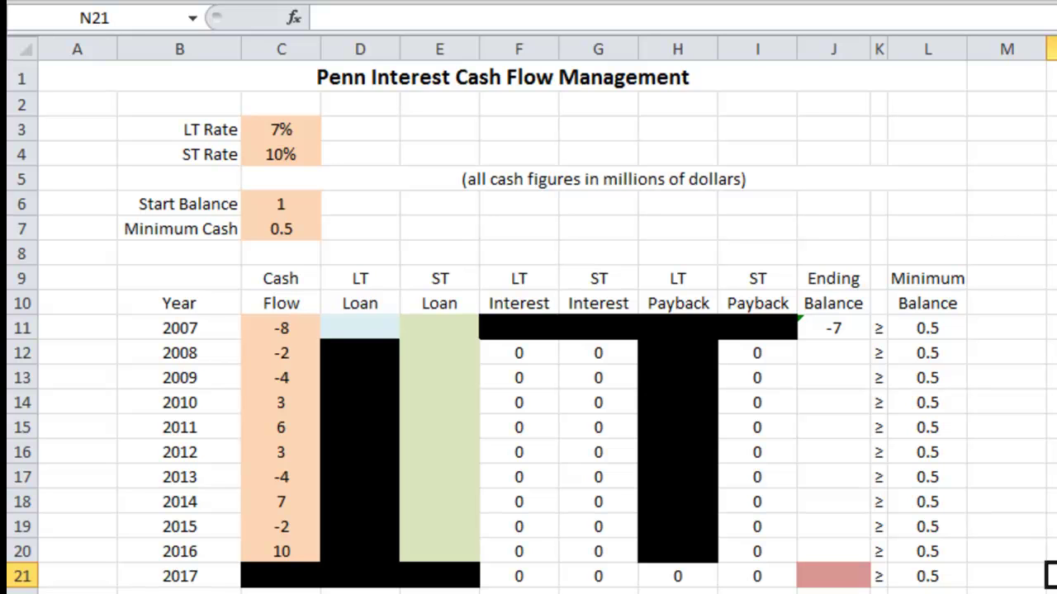
- Enter the formula =J11+SUM(C12:I12) as the 2008 Ending Balance in cell J12, building on the 2007 Ending Balance
{"action": "left_click", "coordinate": [834, 353]}
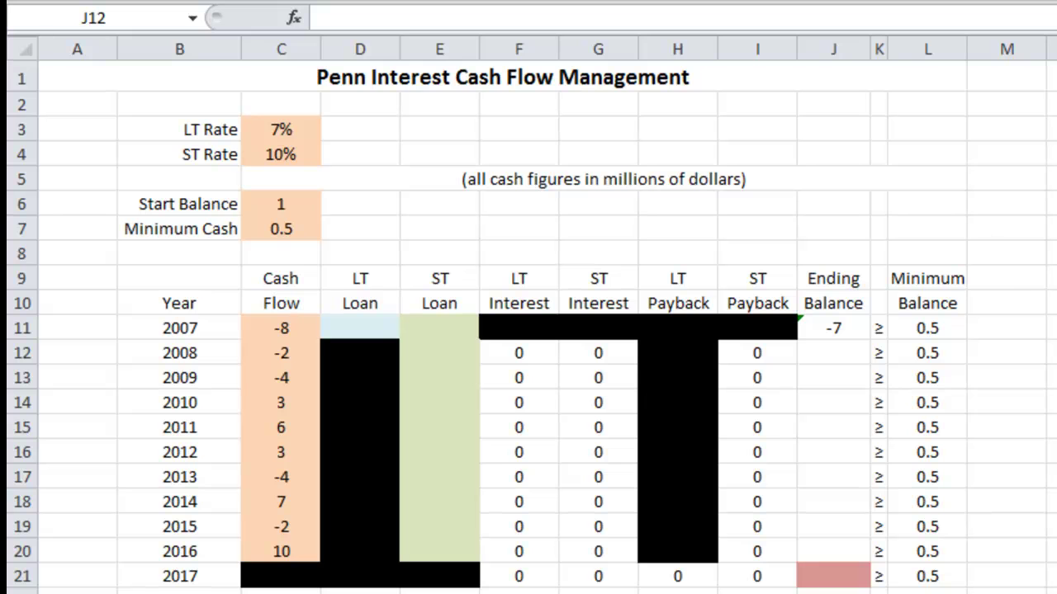
{"action": "double_click", "coordinate": [830, 354]}
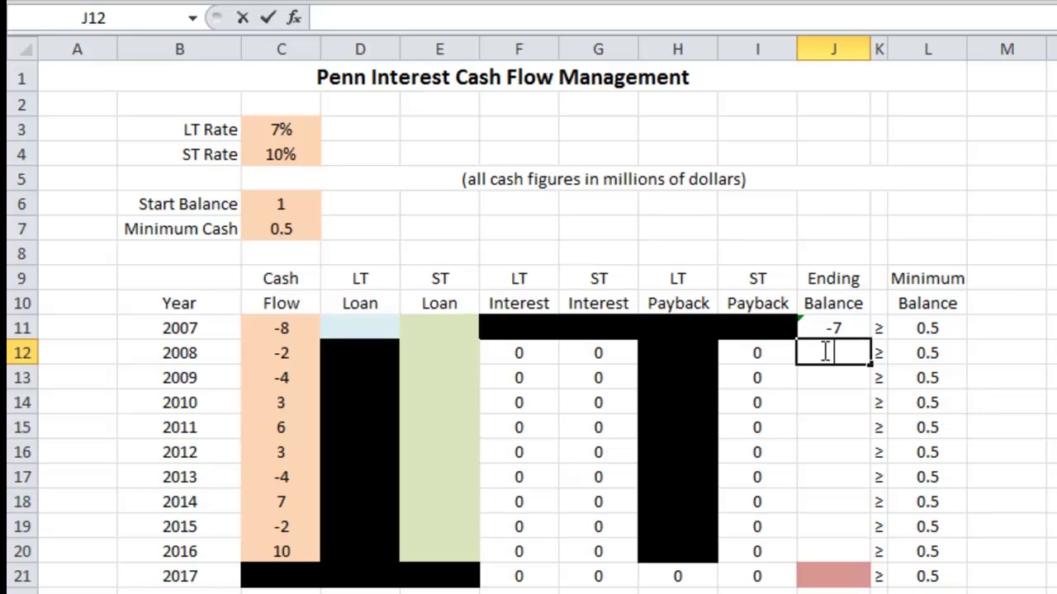
{"action": "left_click", "coordinate": [833, 377]}
{"action": "left_click", "coordinate": [831, 347]}
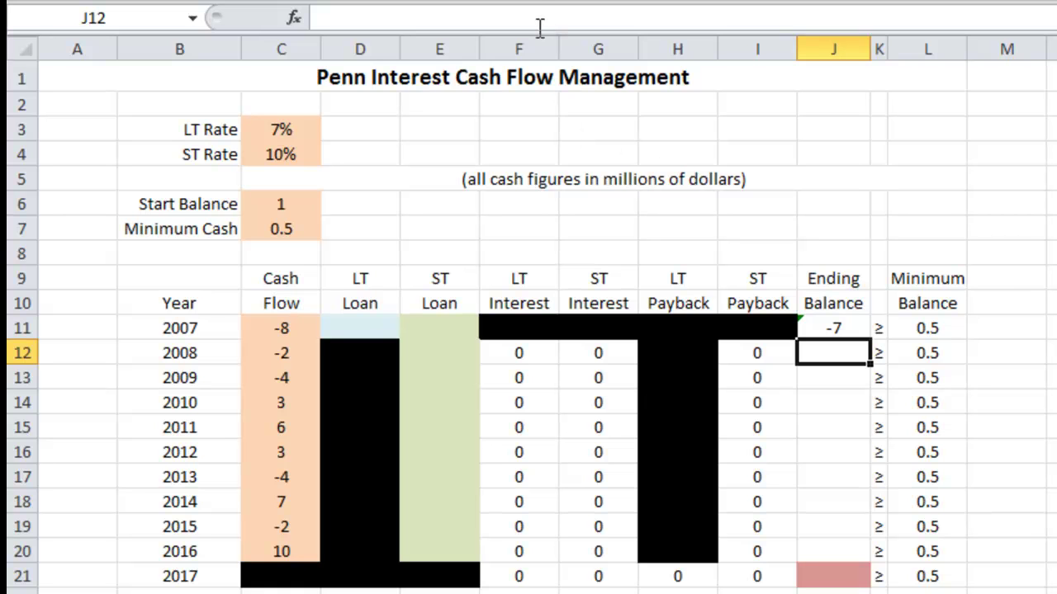
{"action": "left_click", "coordinate": [471, 17]}
{"action": "type", "text": "="}
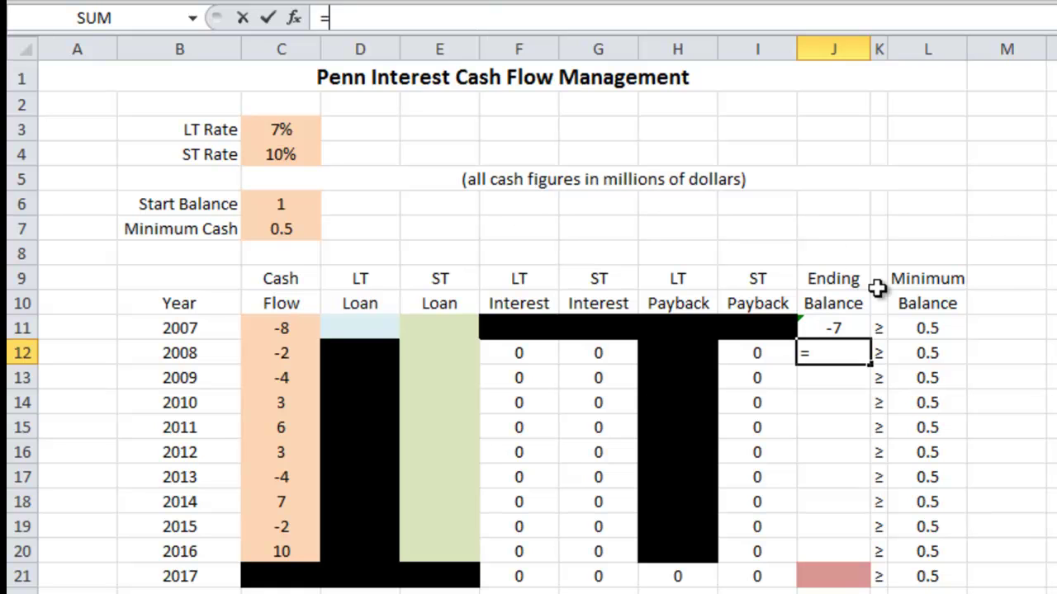
{"action": "left_click", "coordinate": [840, 327]}
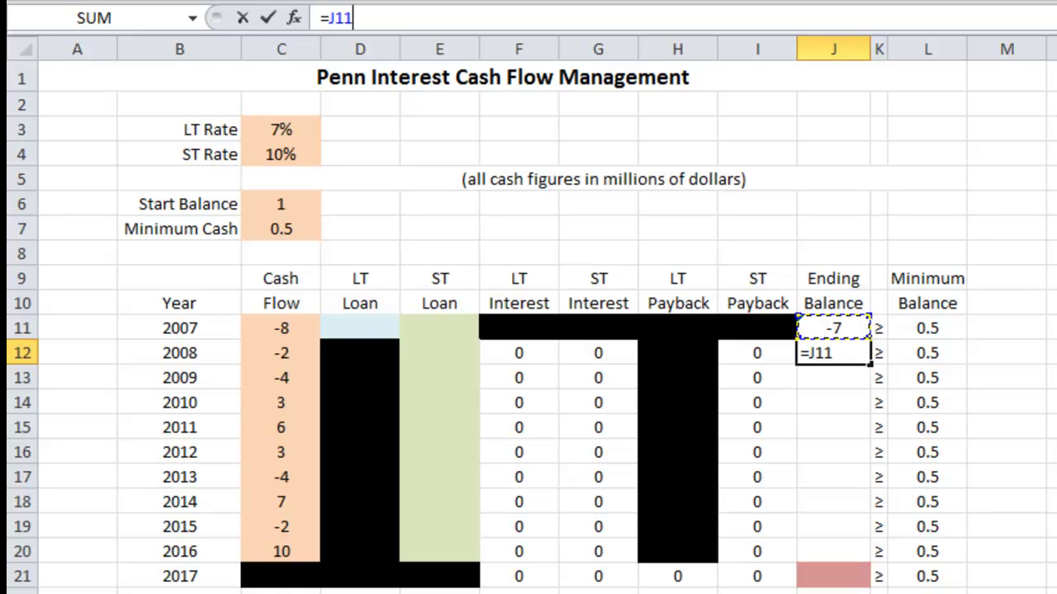
{"action": "type", "text": "+sum("}
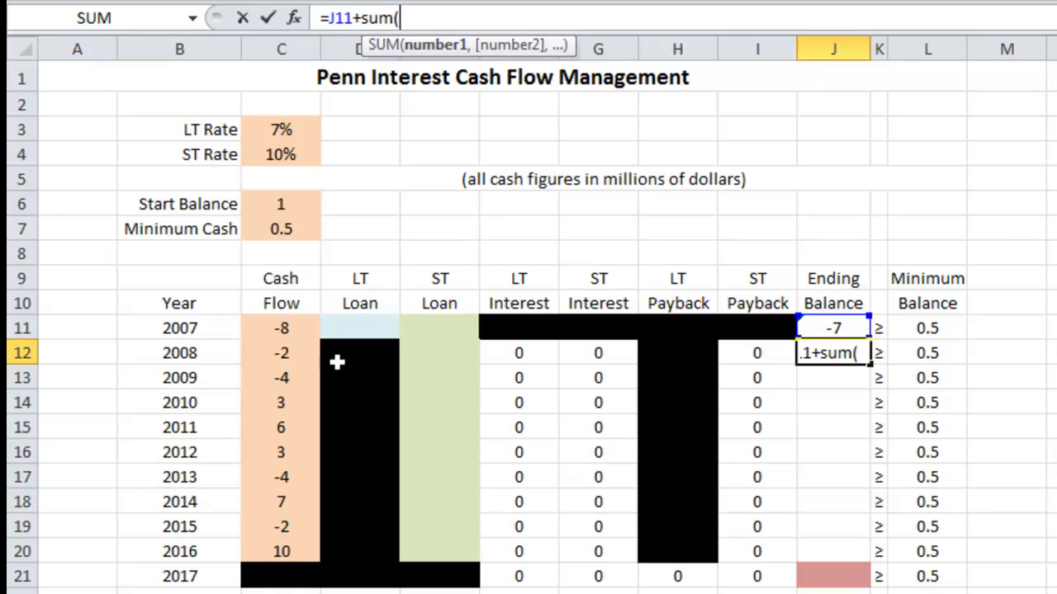
{"action": "left_click_drag", "start_coordinate": [284, 355], "coordinate": [779, 351]}
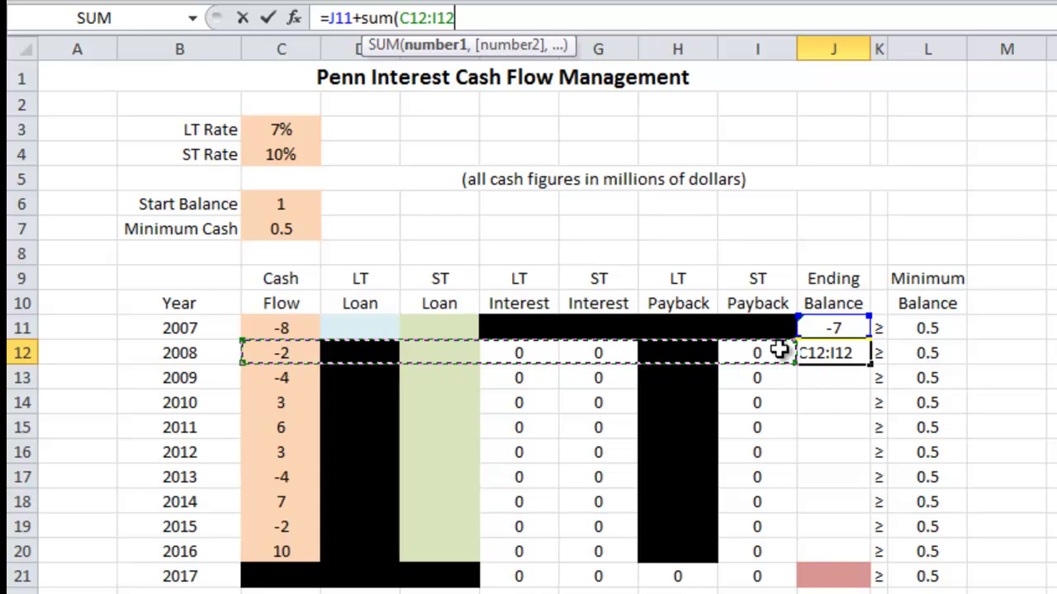
{"action": "type", "text": ")"}
{"action": "key", "text": "Return"}
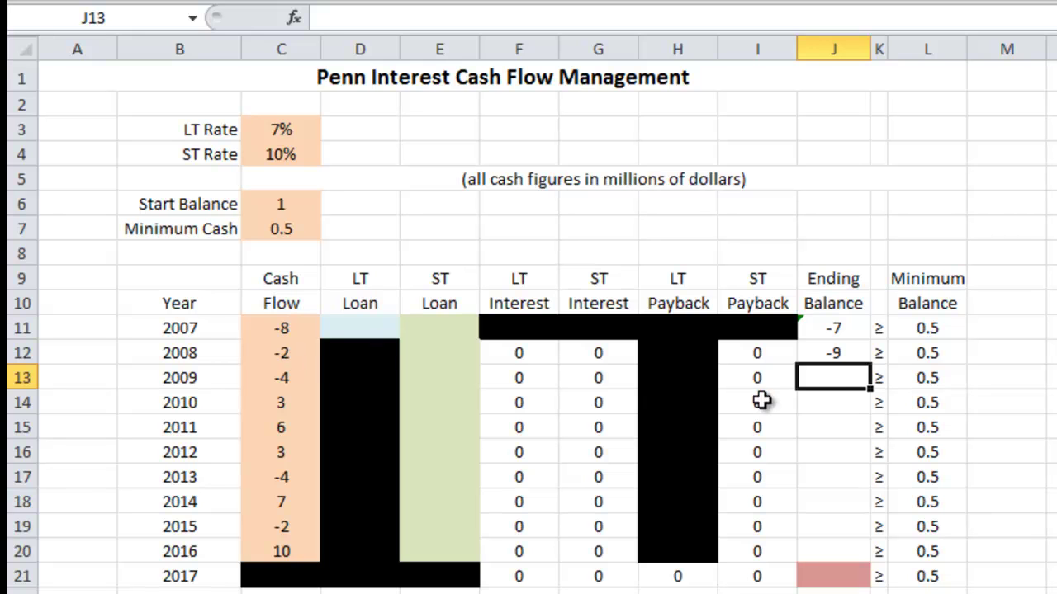
- Copy the 2008 Ending Balance formula down through 2016 (J13:J20)
{"action": "left_click", "coordinate": [840, 350]}
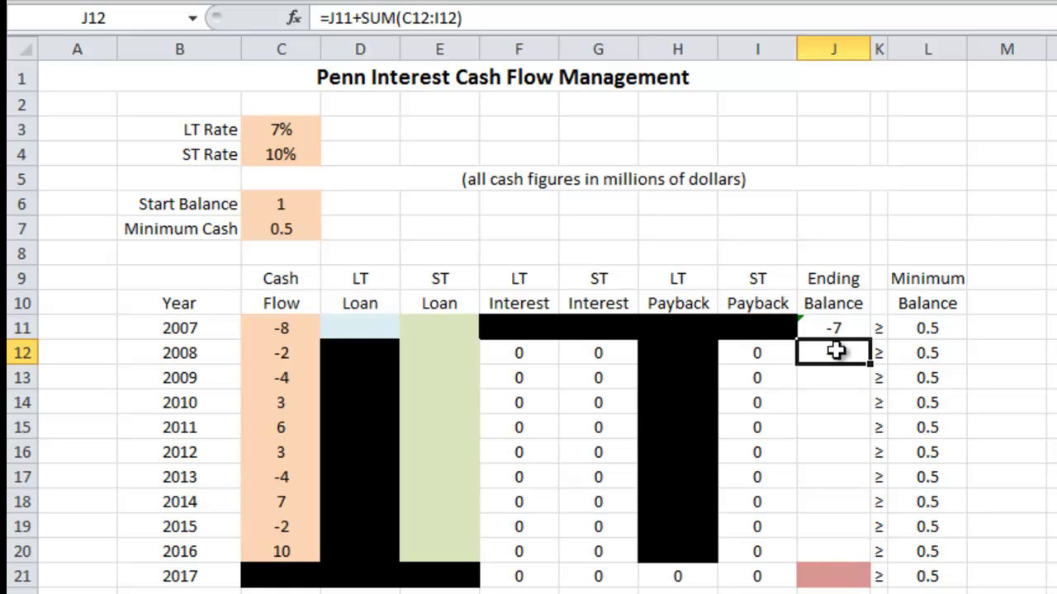
{"action": "left_click_drag", "start_coordinate": [863, 376], "coordinate": [863, 503]}
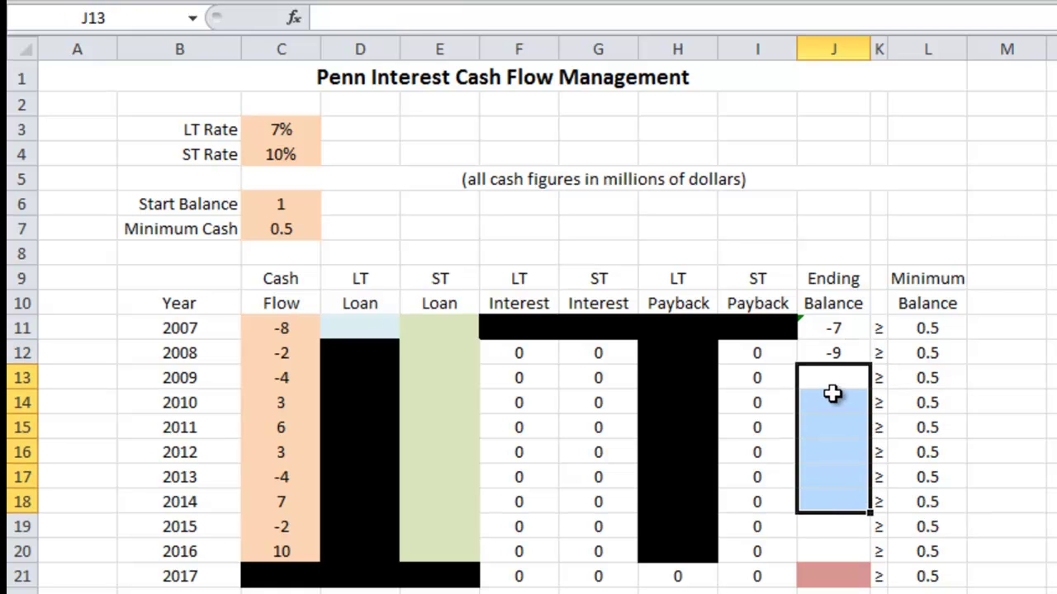
{"action": "left_click", "coordinate": [833, 355]}
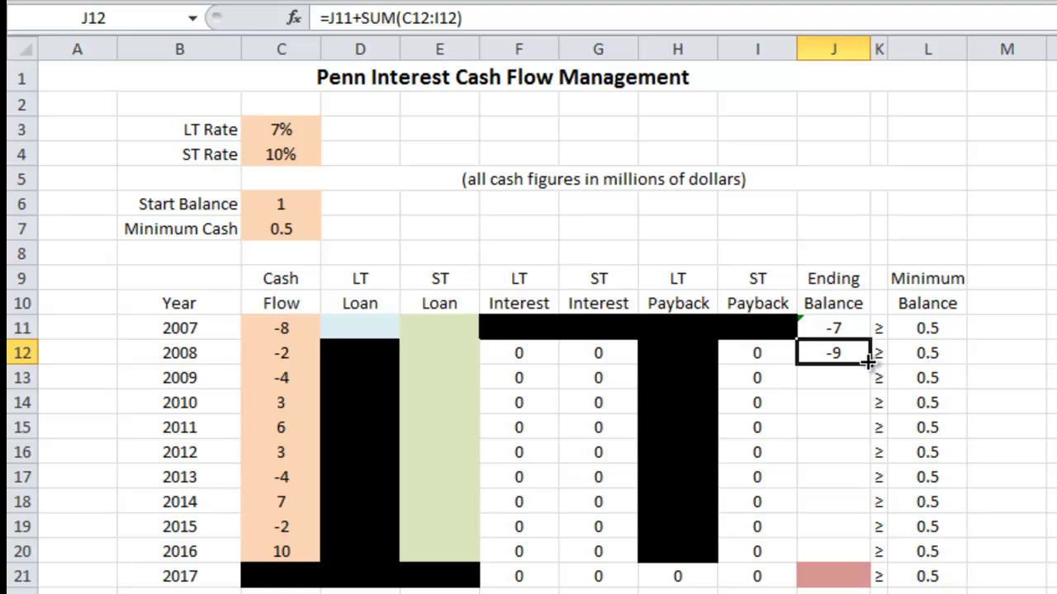
{"action": "left_click_drag", "start_coordinate": [868, 362], "coordinate": [868, 561]}
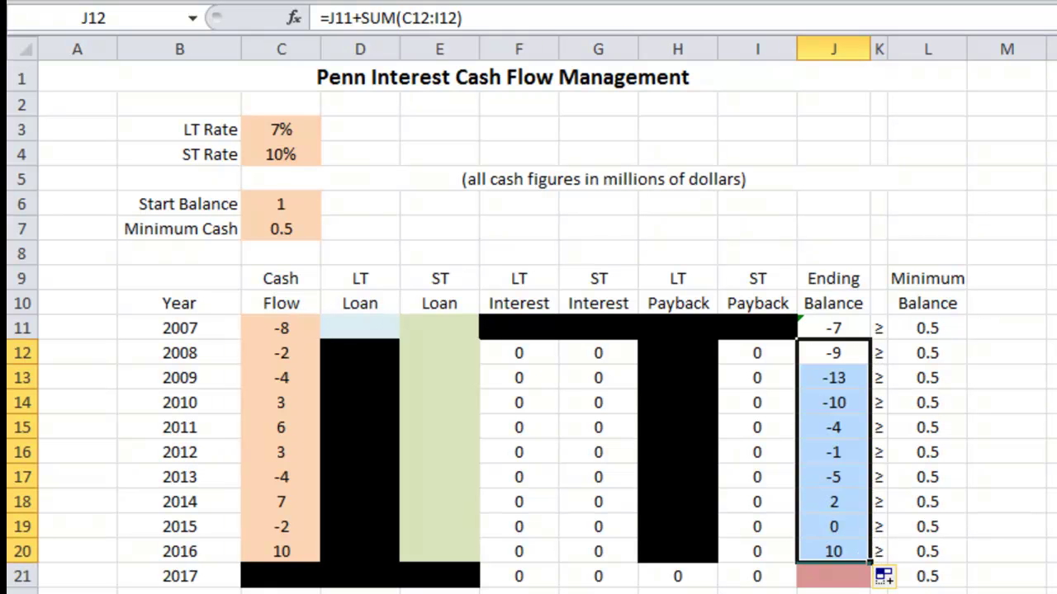
{"action": "left_click", "coordinate": [1052, 575]}
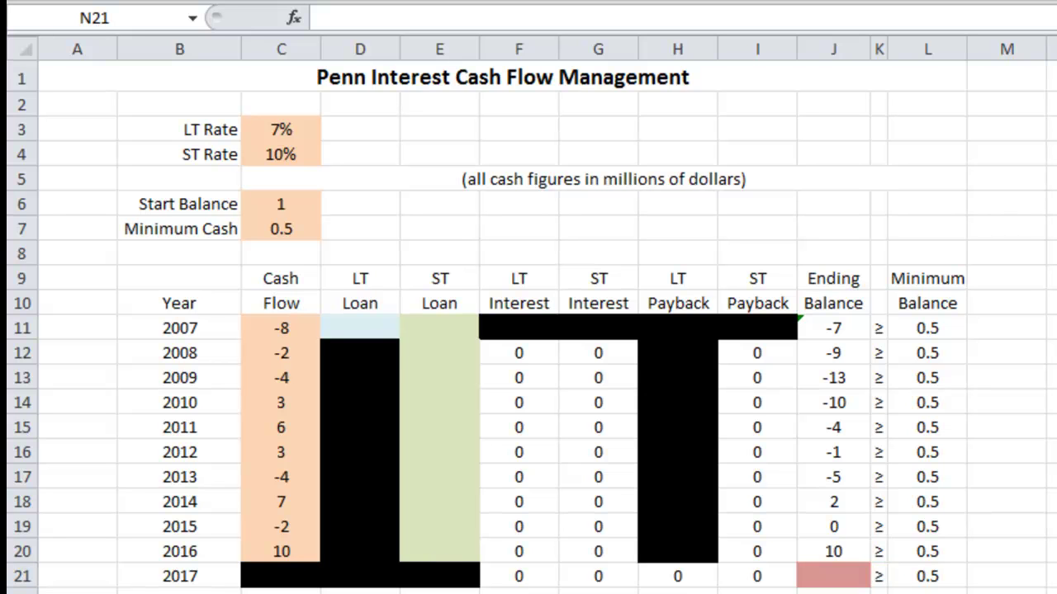
- Copy the 2016 Ending Balance formula from J20 into the 2017 cell J21 and check the cell references
{"action": "left_click", "coordinate": [828, 552]}
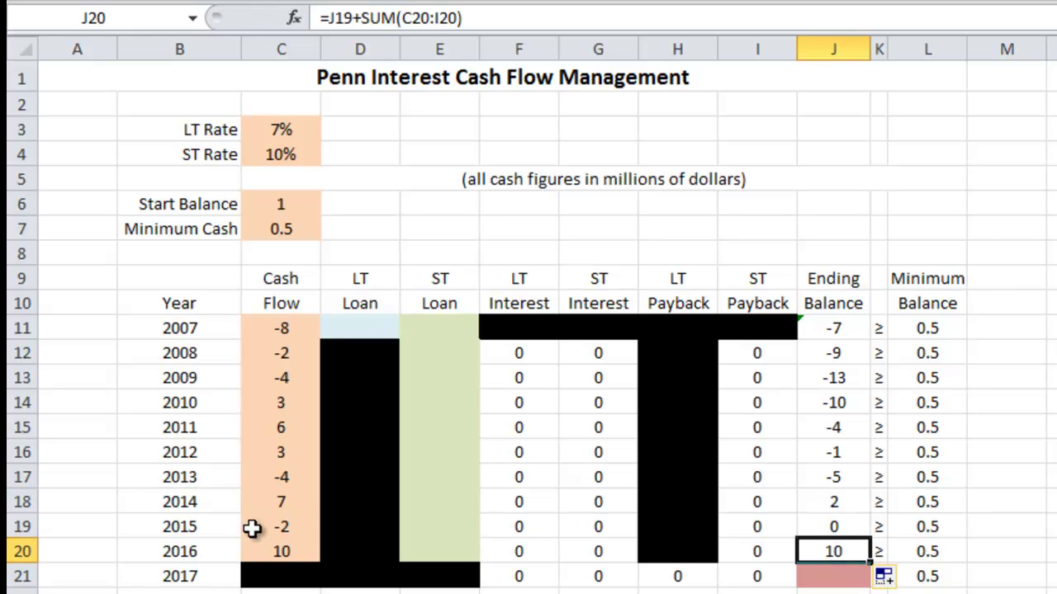
{"action": "key", "text": "ctrl+c"}
{"action": "left_click_drag", "start_coordinate": [871, 564], "coordinate": [871, 577]}
{"action": "left_click", "coordinate": [1008, 576]}
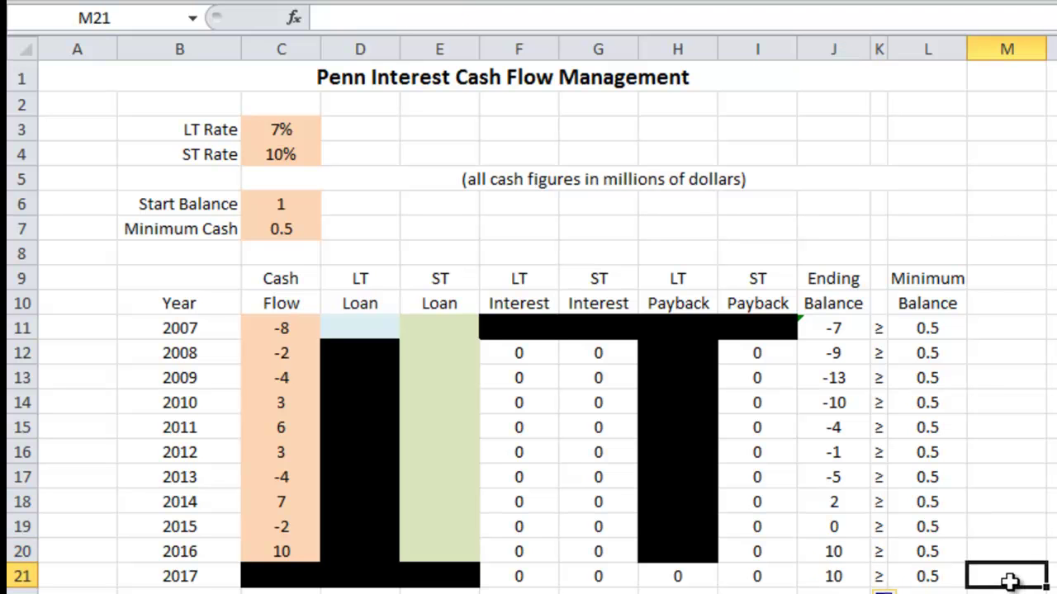
{"action": "left_click", "coordinate": [837, 550]}
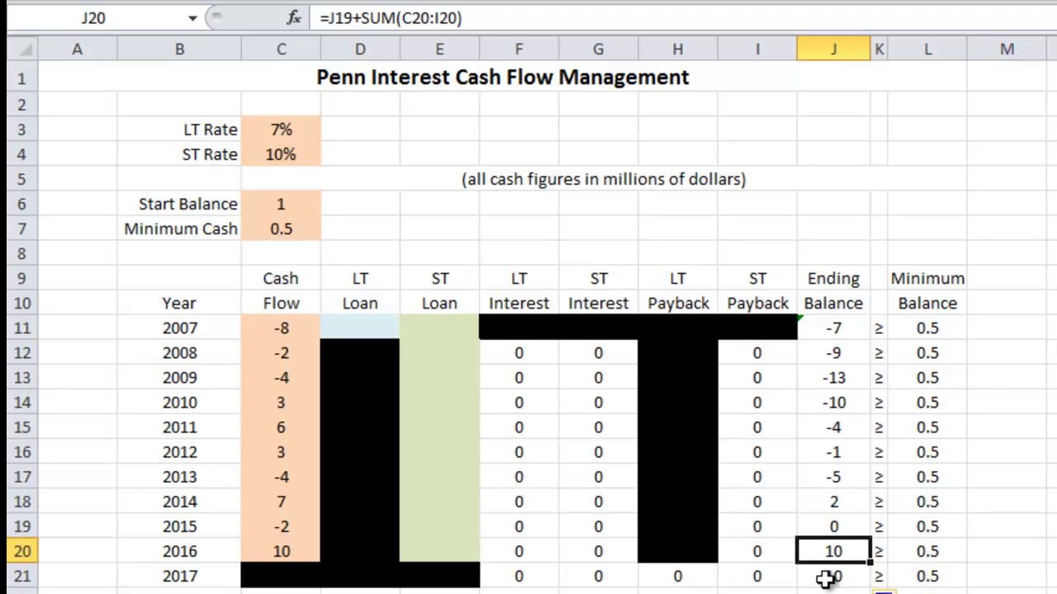
{"action": "left_click", "coordinate": [826, 576]}
{"action": "left_click", "coordinate": [1052, 576]}
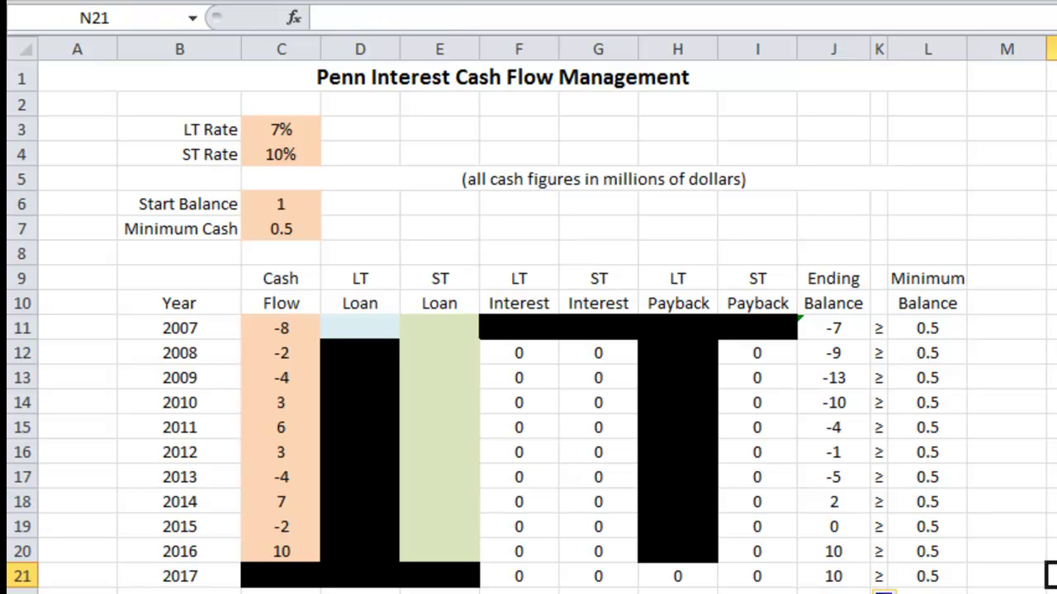